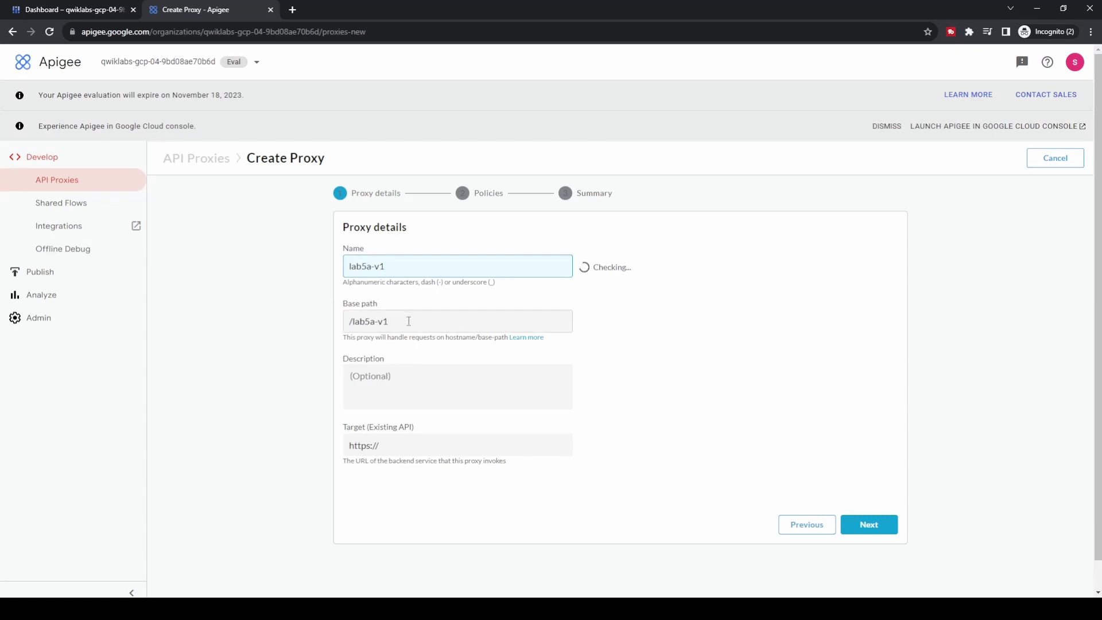
{"action": "key", "text": "Tab"}
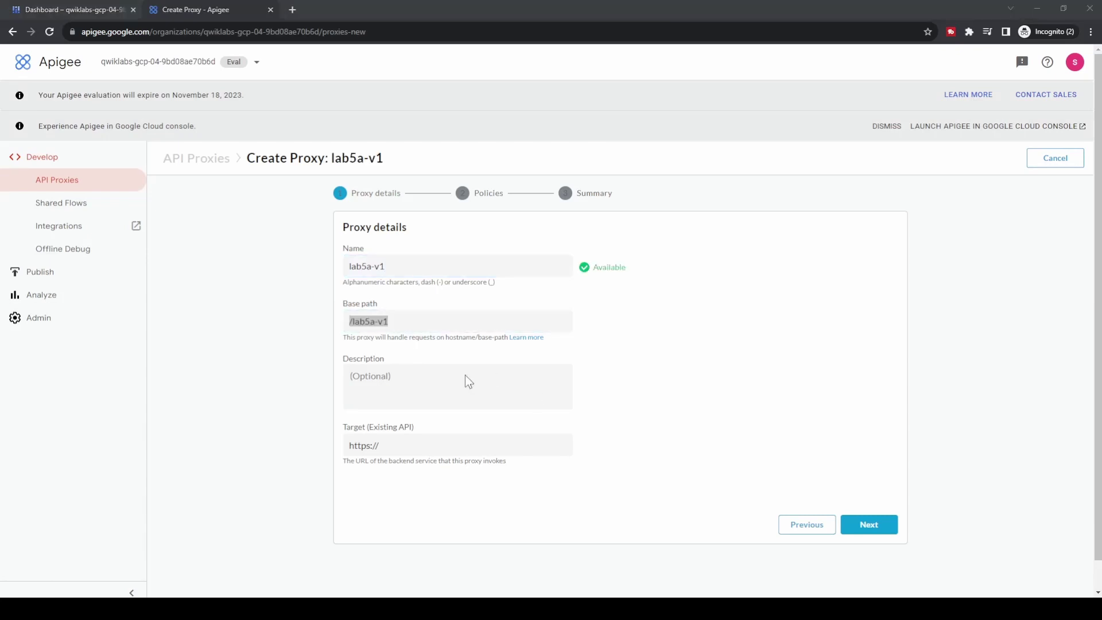
{"action": "key", "text": "alt+Tab"}
{"action": "type", "text": "/lab5a/v1"}
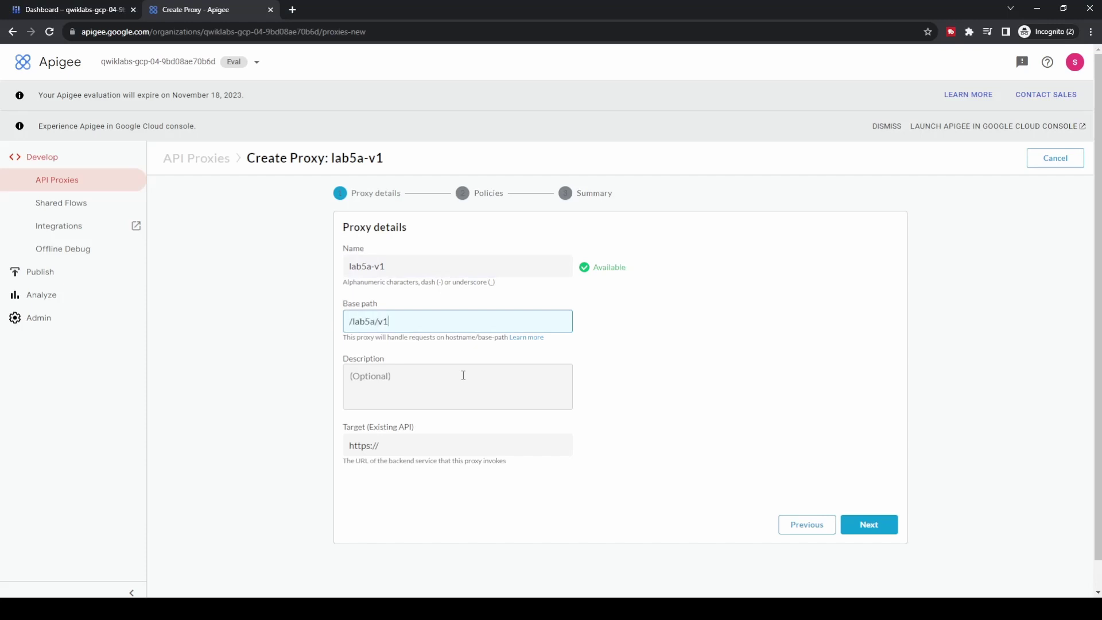
{"action": "left_click", "coordinate": [427, 381]}
{"action": "left_click", "coordinate": [439, 446]}
{"action": "key", "text": "alt+Tab"}
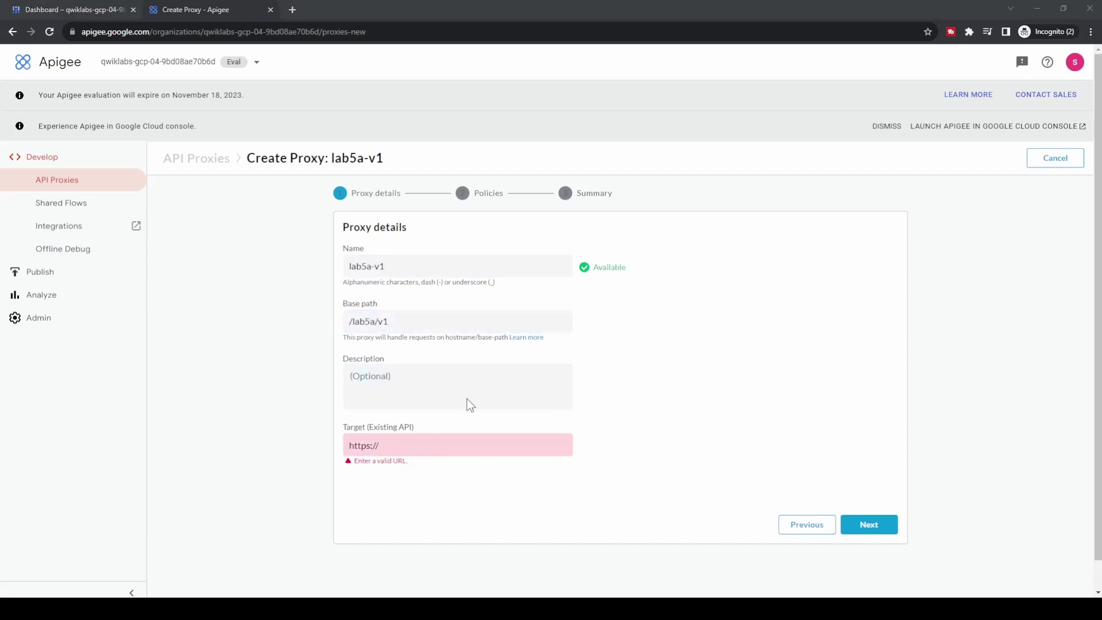
{"action": "key", "text": "alt+Tab"}
{"action": "key", "text": "ctrl+a"}
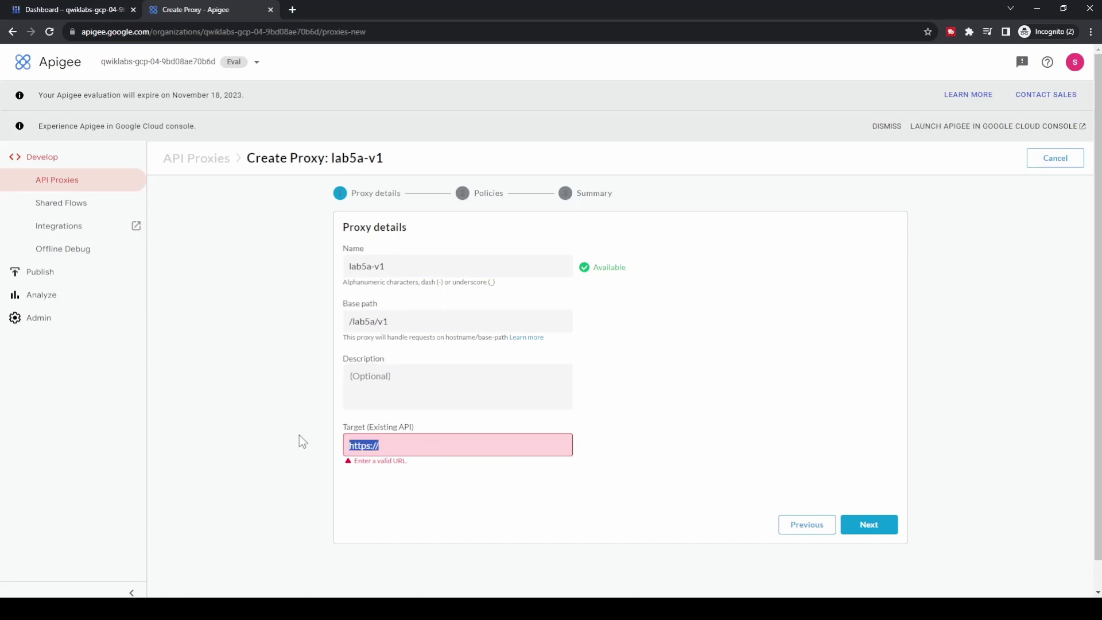
{"action": "type", "text": "https://httpbin.org/anything"}
{"action": "left_click", "coordinate": [875, 527]}
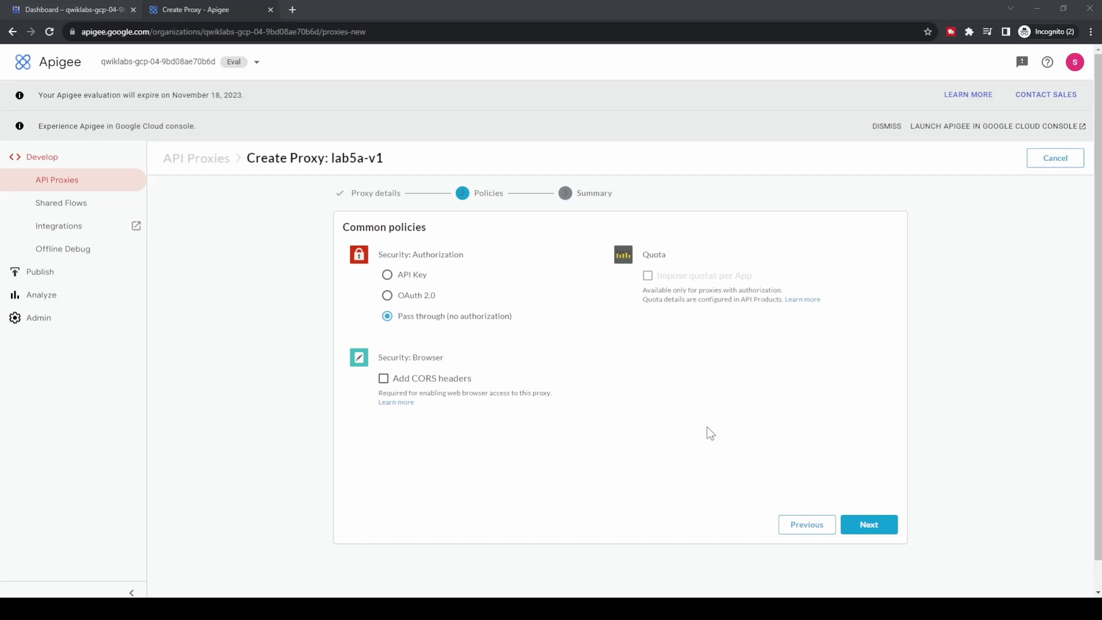
- Create the lab5a-v1 proxy with pass-through authorization and no initial deployment, and open it for development
{"action": "left_click", "coordinate": [866, 525]}
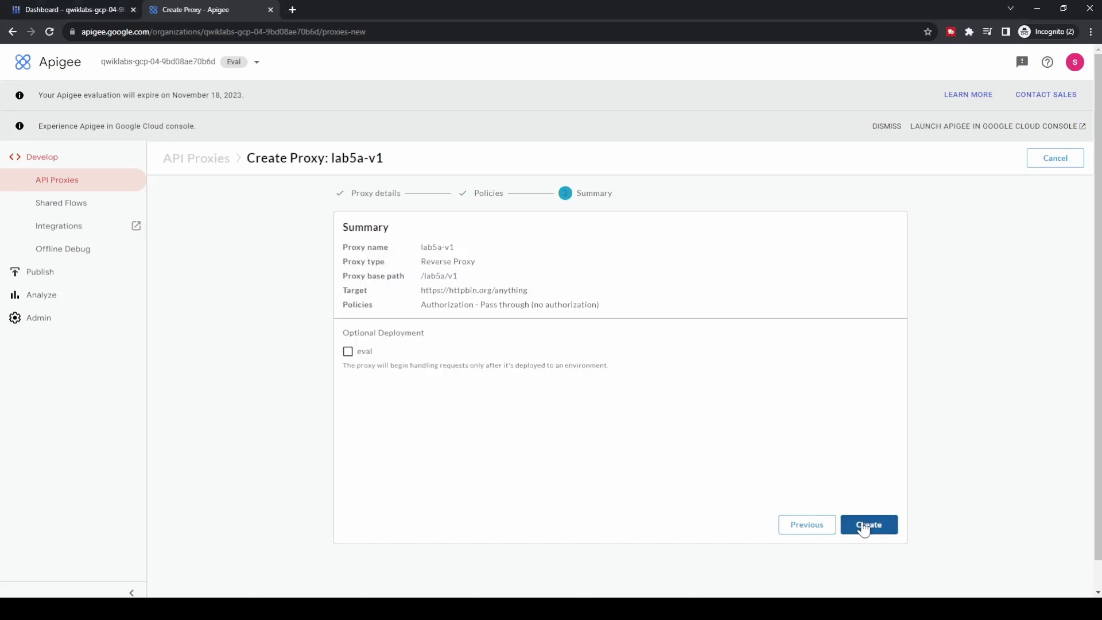
{"action": "left_click", "coordinate": [865, 527]}
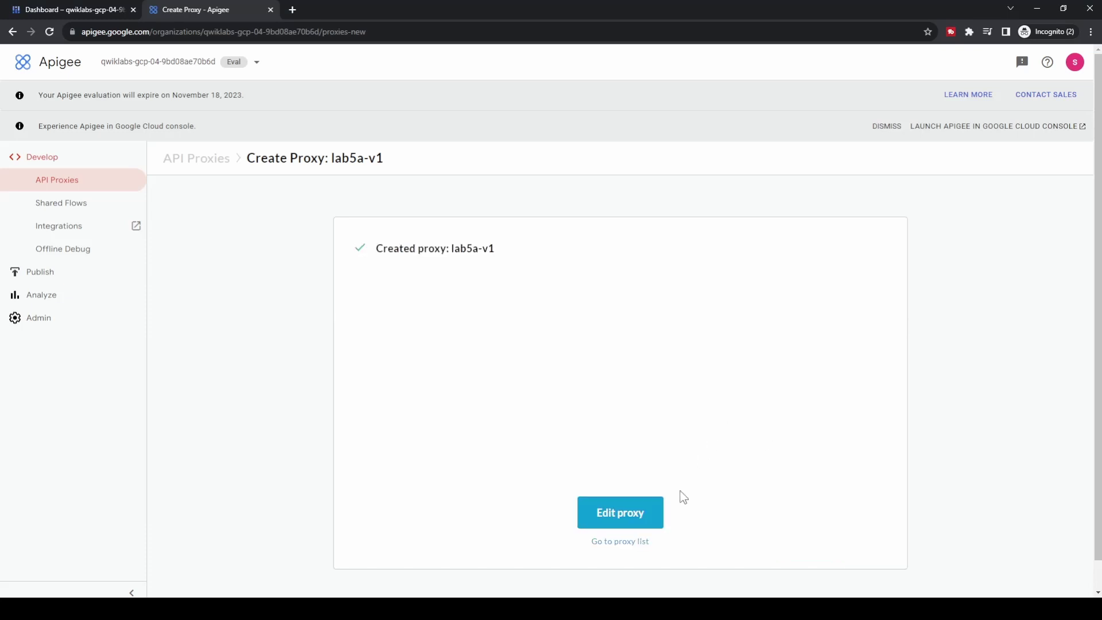
{"action": "left_click", "coordinate": [626, 514]}
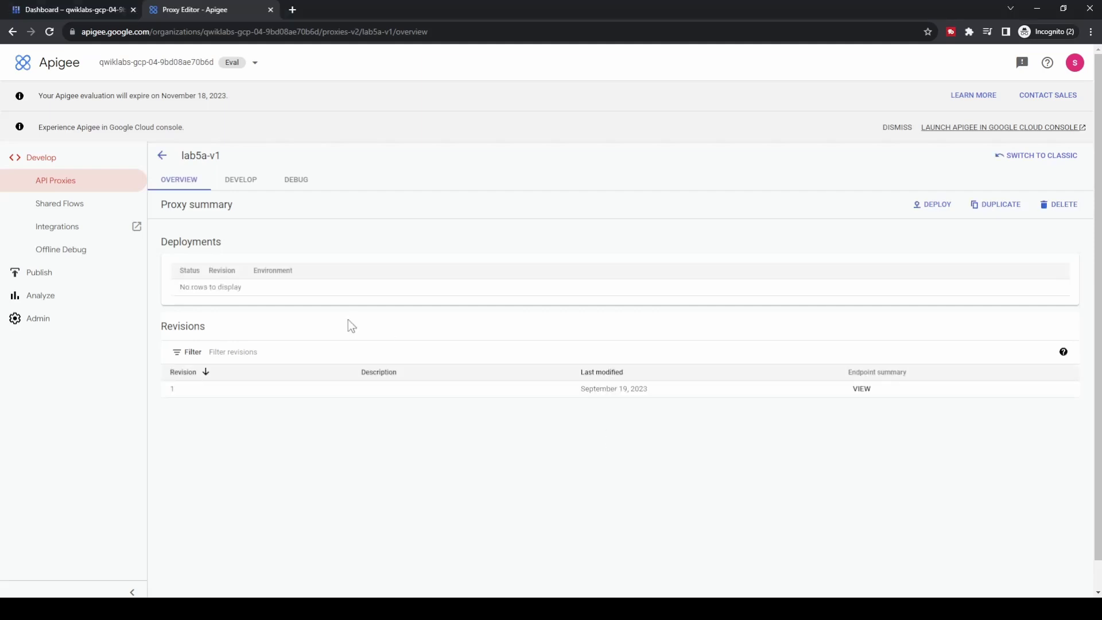
{"action": "left_click", "coordinate": [246, 182]}
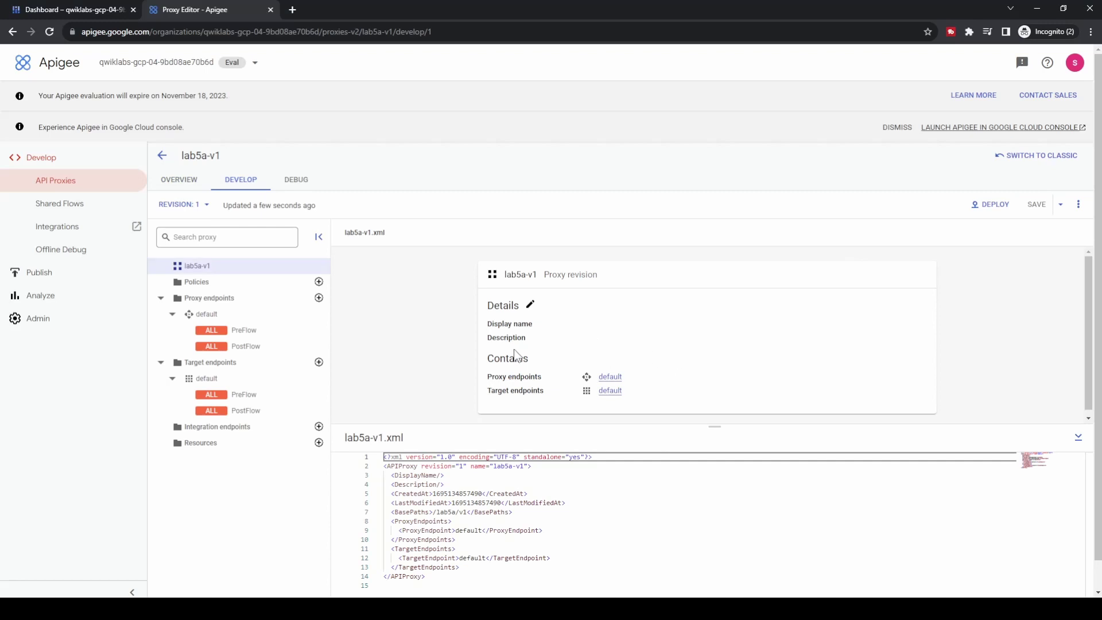
- Start a new Regular Expression Protection policy step on the request PreFlow of the default proxy endpoint
{"action": "left_click", "coordinate": [245, 334]}
{"action": "scroll", "coordinate": [636, 367], "scroll_direction": "down", "scroll_amount": 2}
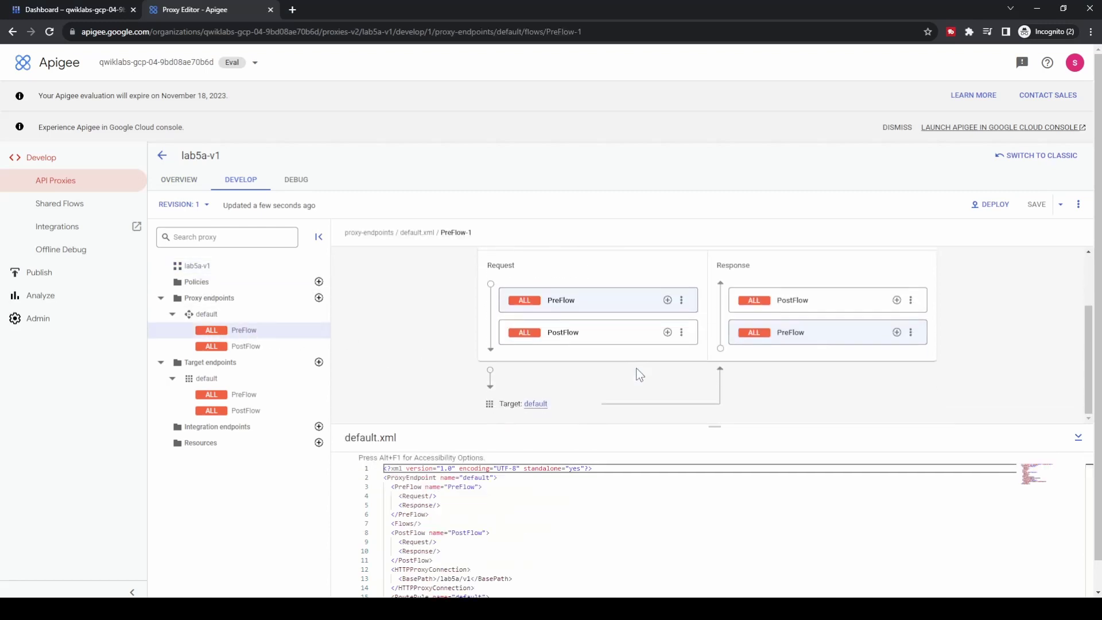
{"action": "scroll", "coordinate": [625, 336], "scroll_direction": "up", "scroll_amount": 1}
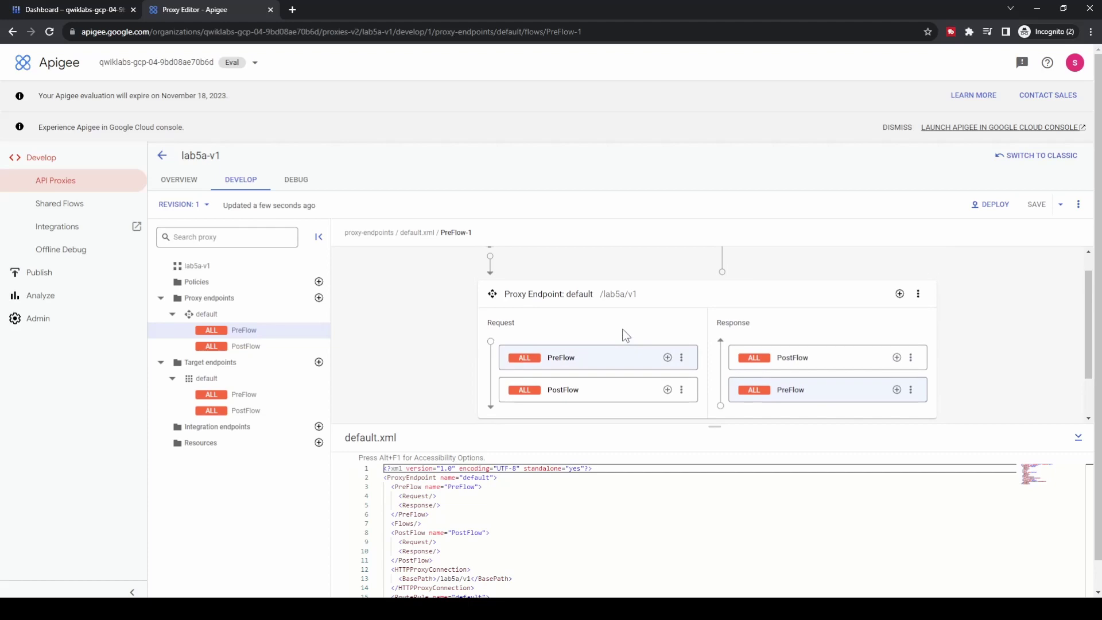
{"action": "left_click", "coordinate": [668, 357]}
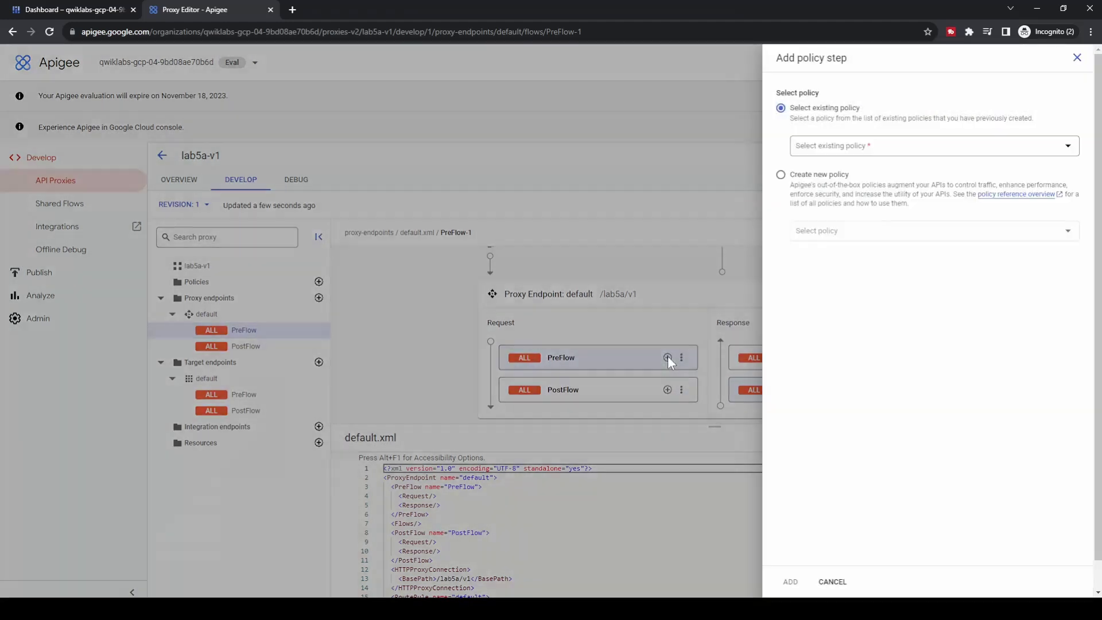
{"action": "left_click", "coordinate": [808, 175]}
{"action": "left_click", "coordinate": [833, 230]}
{"action": "type", "text": "Regular Expression Protection"}
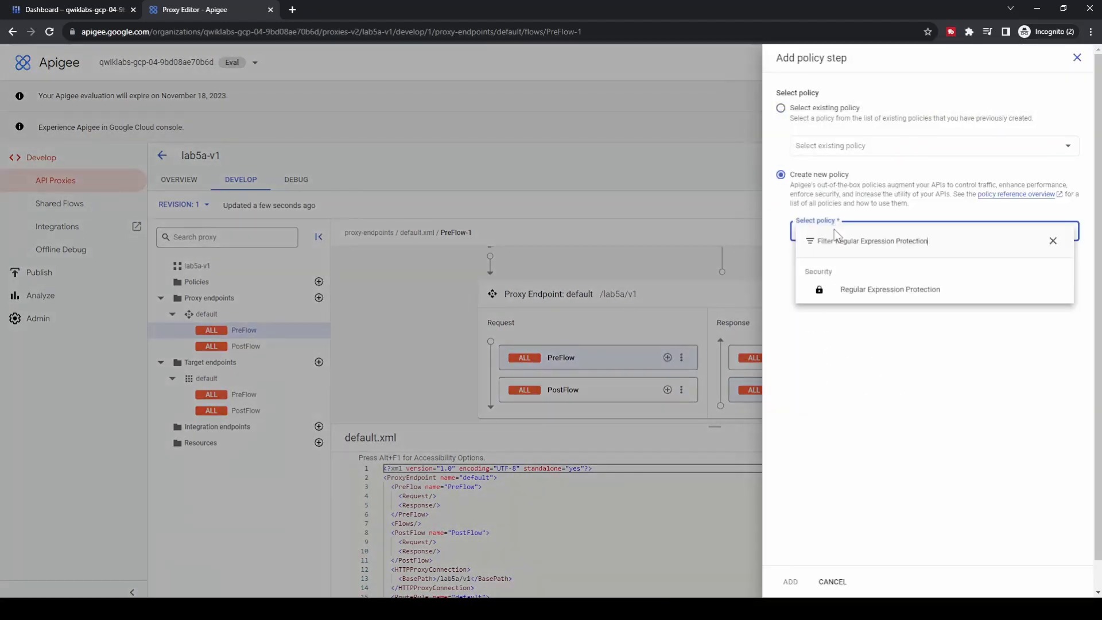
{"action": "left_click", "coordinate": [856, 290]}
{"action": "left_click", "coordinate": [841, 288]}
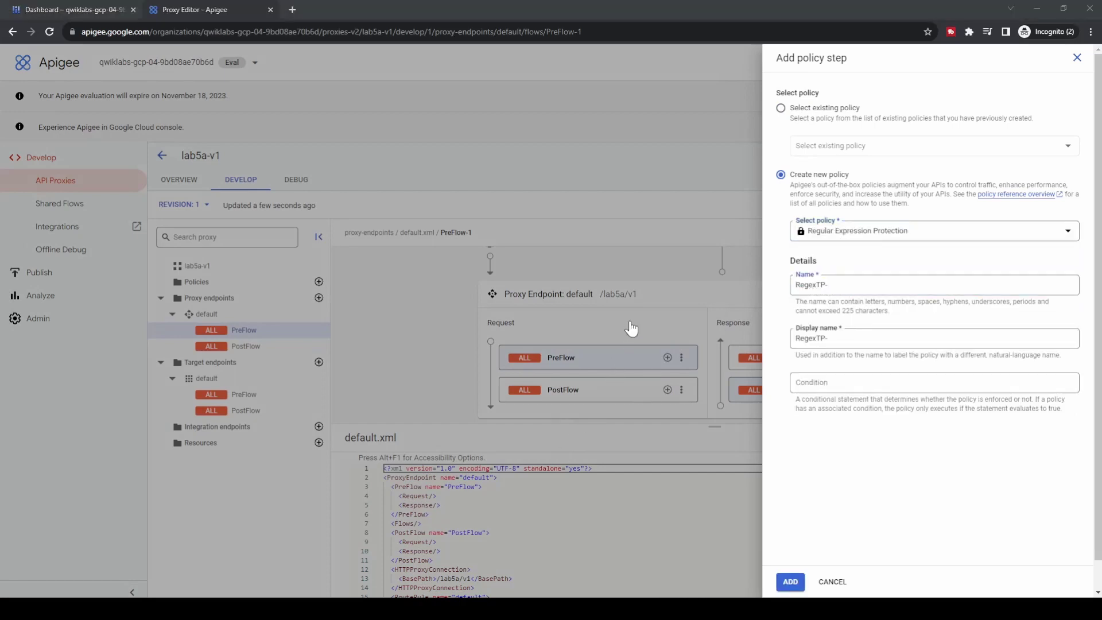
- Set both the policy's name and display name to REP-SQLInjection and add it to the flow
{"action": "key", "text": "alt+Tab"}
{"action": "left_click_drag", "start_coordinate": [847, 285], "coordinate": [737, 292]}
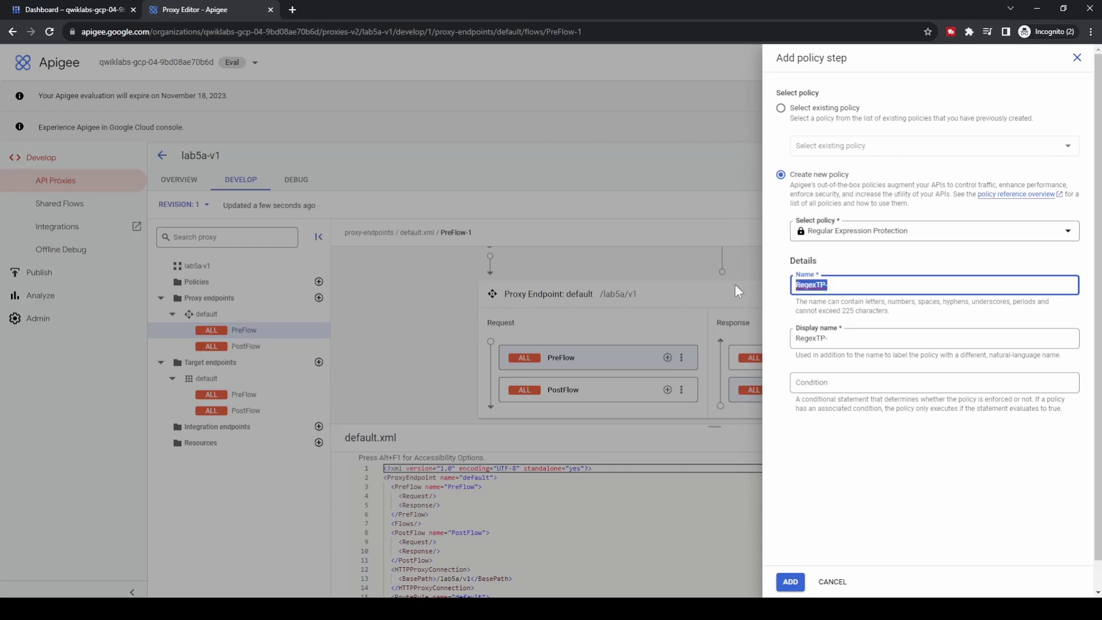
{"action": "type", "text": "REP-SQLInjection"}
{"action": "left_click_drag", "start_coordinate": [860, 344], "coordinate": [698, 340]}
{"action": "type", "text": "REP-SQLInjection"}
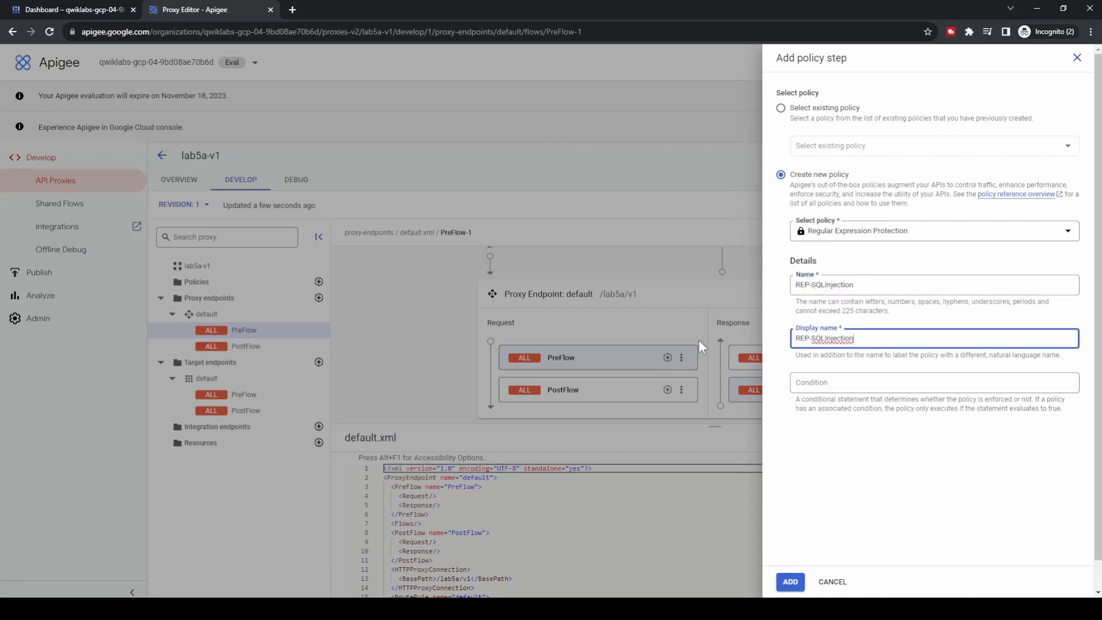
{"action": "left_click", "coordinate": [790, 582]}
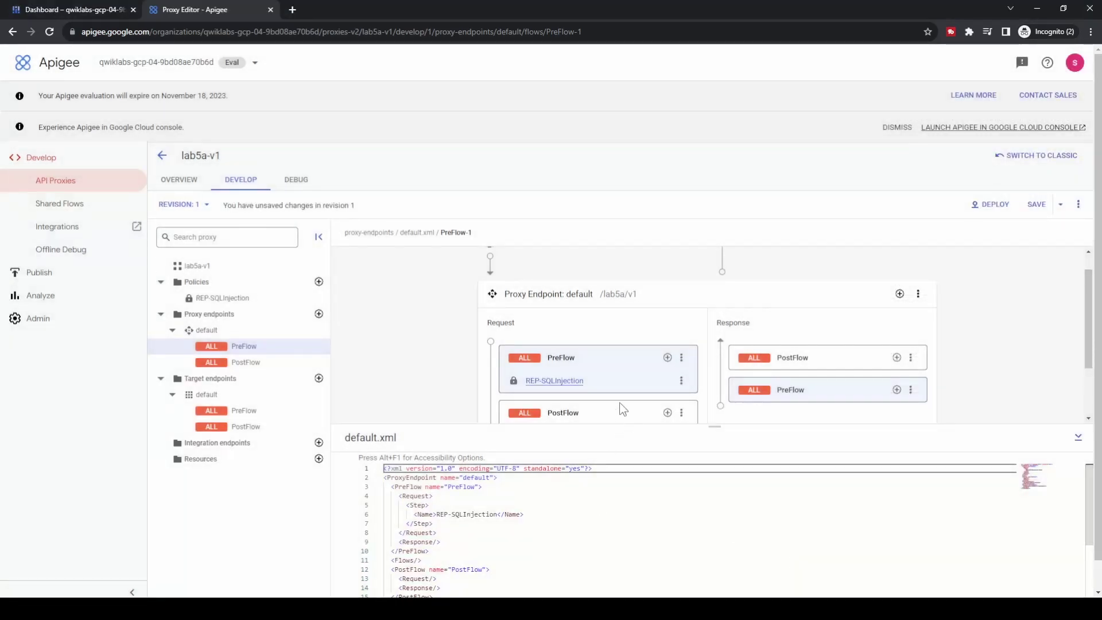
- Replace REP-SQLInjection's default RegularExpressionProtection XML with one matching SQL keywords such as delete, exec and insert in the request's "test" query parameter, with IgnoreUnresolvedVariables false
{"action": "left_click", "coordinate": [556, 381]}
{"action": "scroll", "coordinate": [574, 382], "scroll_direction": "down", "scroll_amount": 1}
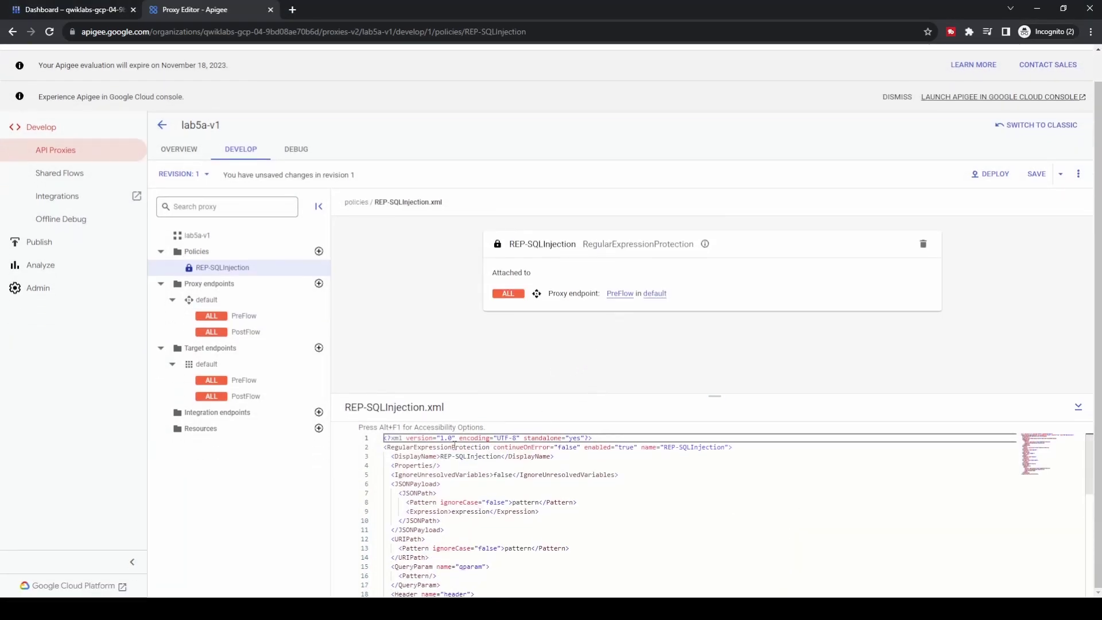
{"action": "left_click", "coordinate": [377, 447]}
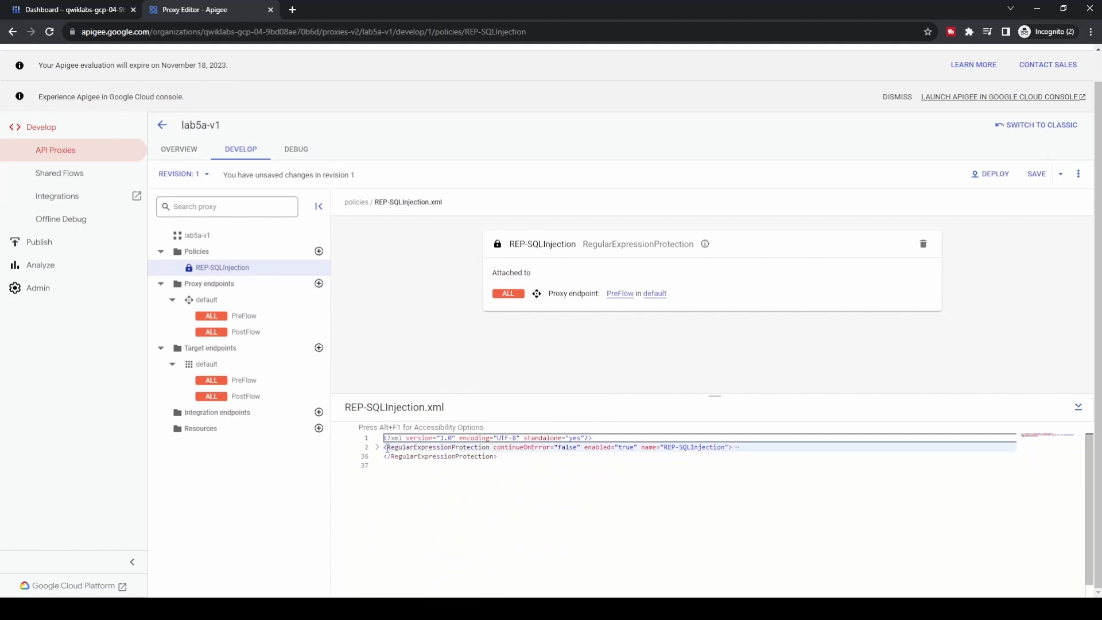
{"action": "left_click_drag", "start_coordinate": [384, 447], "coordinate": [475, 463]}
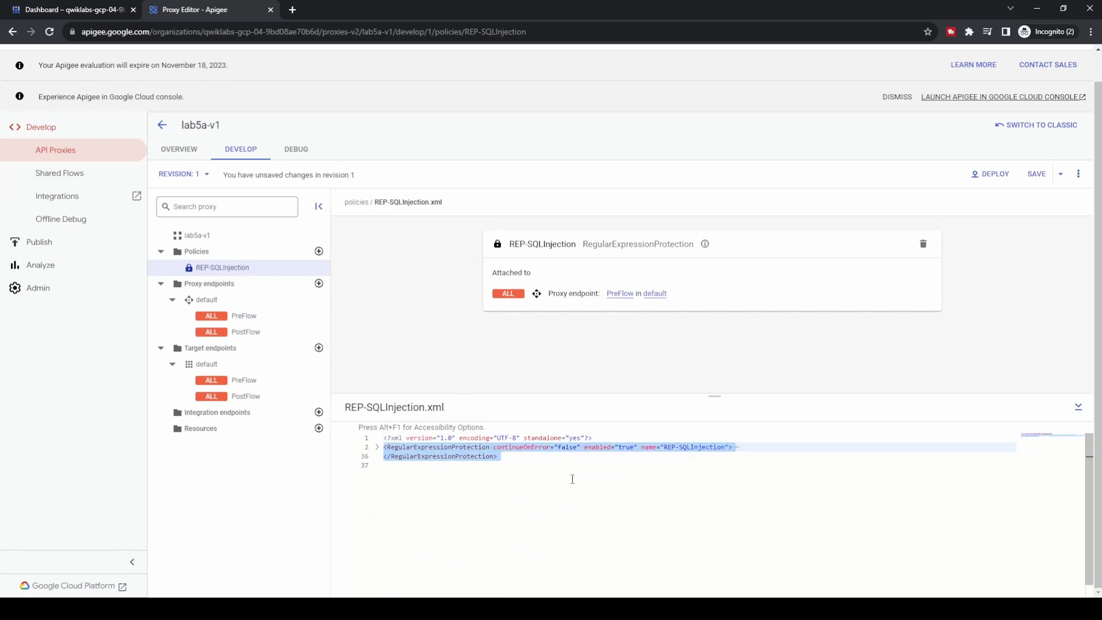
{"action": "key", "text": "BackSpace"}
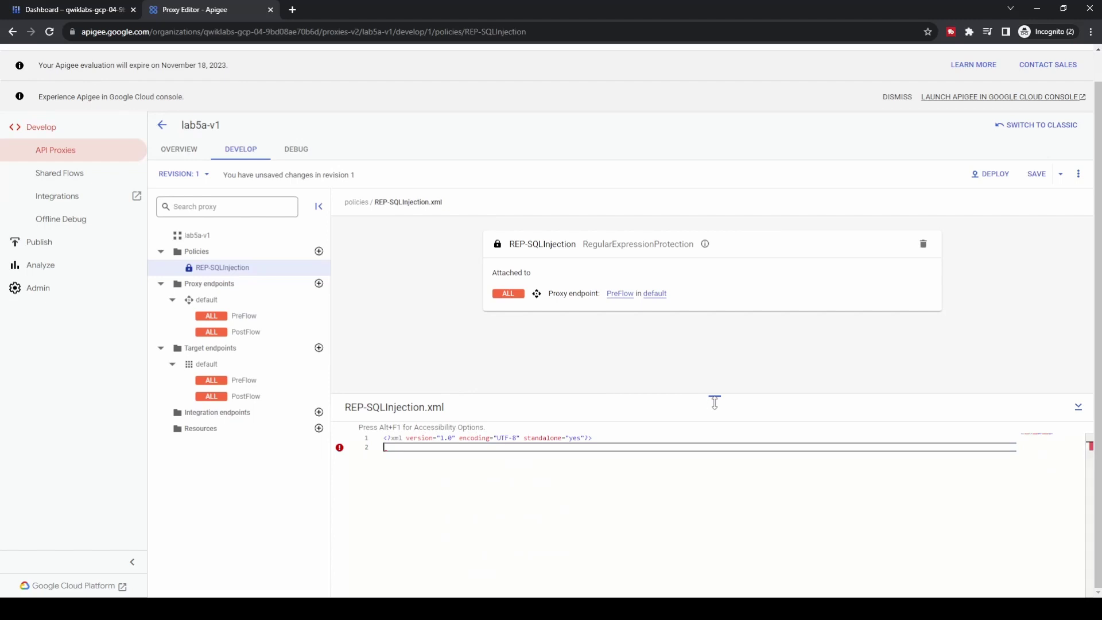
{"action": "left_click_drag", "start_coordinate": [714, 395], "coordinate": [711, 342]}
{"action": "type", "text": "<RegularExpressionProtection continueOnError=\"false\" enabled=\"true\" name=\"REP-SQLInjection\">     <IgnoreUnresolvedVariables>false</IgnoreUnresolvedVariables>     <QueryParam name=\"test\">         <Pattern>[\\s]*(?i)((delete)|(exec)|(drop\\s*table)|(insert)|(shutdown)|(update)|(\\bor\\b))</Pattern>     </QueryParam>     <Source>request</Source> </RegularExpressionProtection>"}
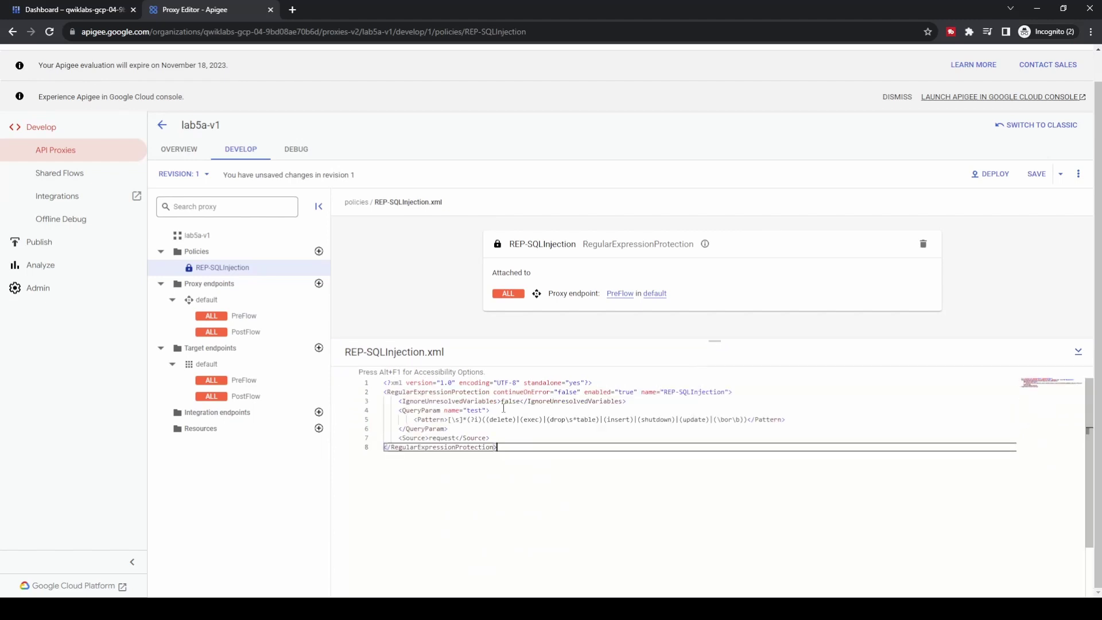
- Save the lab5a-v1 proxy and deploy revision 1 to the eval environment
{"action": "left_click", "coordinate": [1035, 175]}
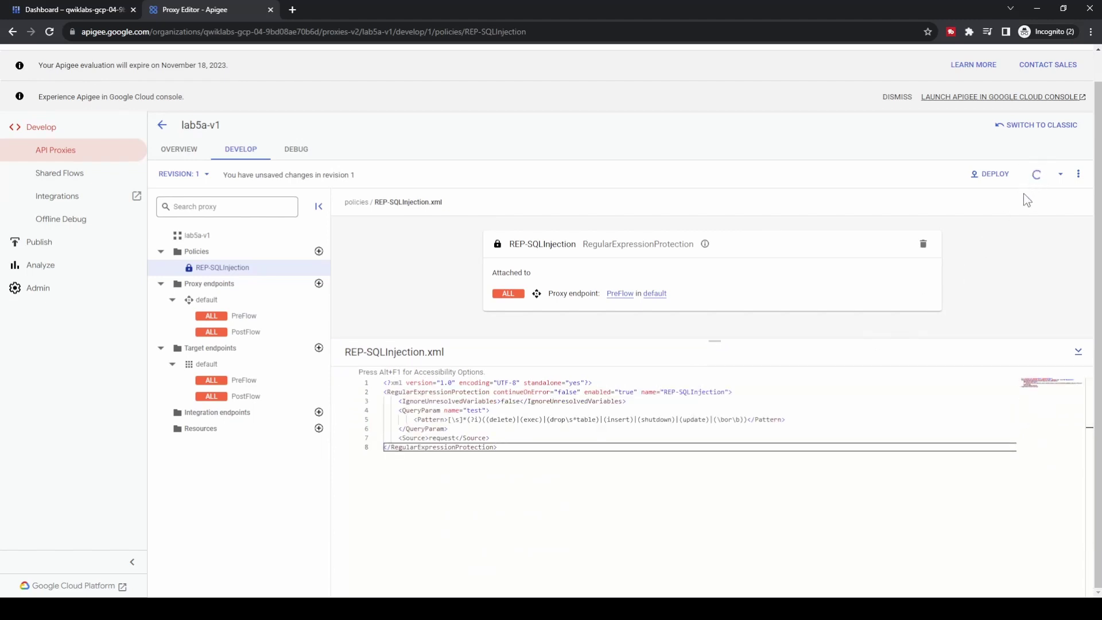
{"action": "left_click", "coordinate": [989, 173]}
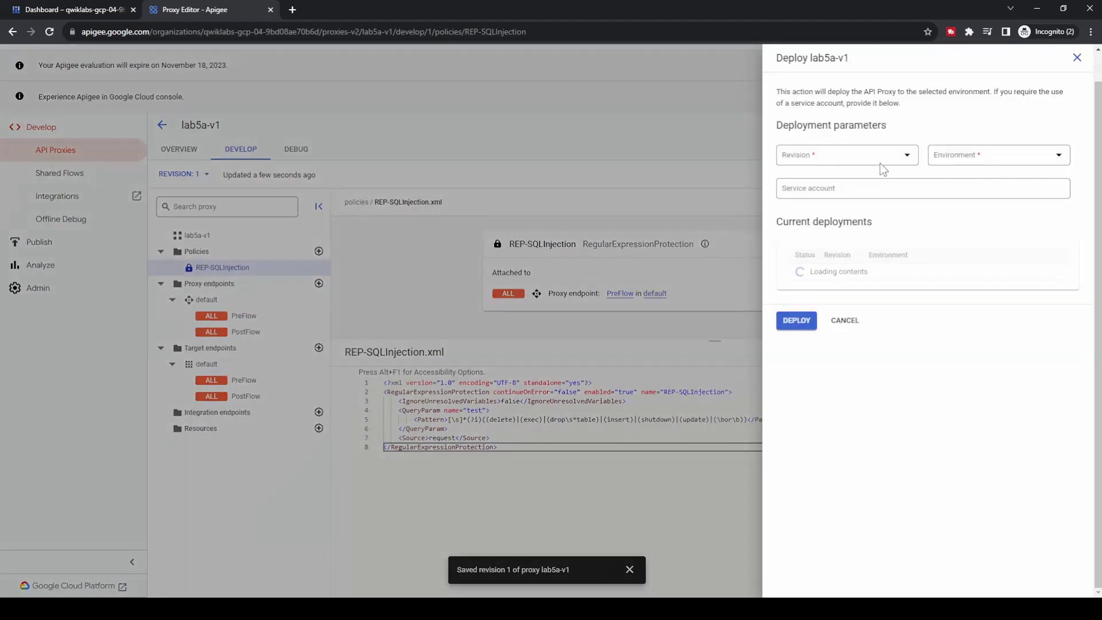
{"action": "left_click", "coordinate": [794, 320]}
{"action": "left_click", "coordinate": [671, 357]}
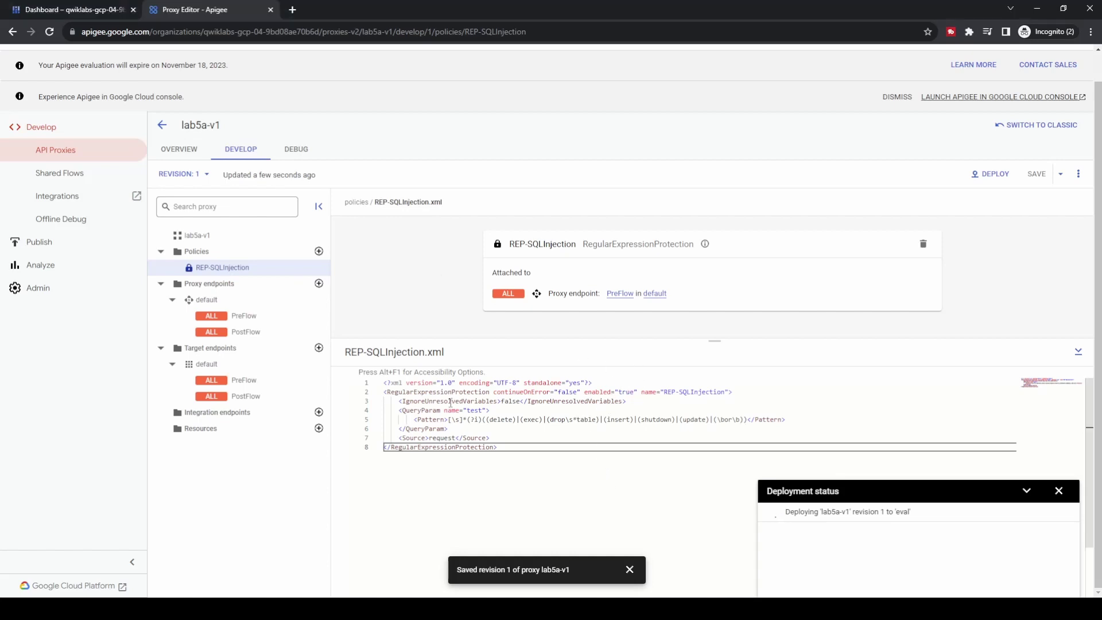
- In Cloud Shell, create a .curlrc file in the home directory containing -w "\n", silent and -D /dev/stderr
{"action": "left_click", "coordinate": [80, 9]}
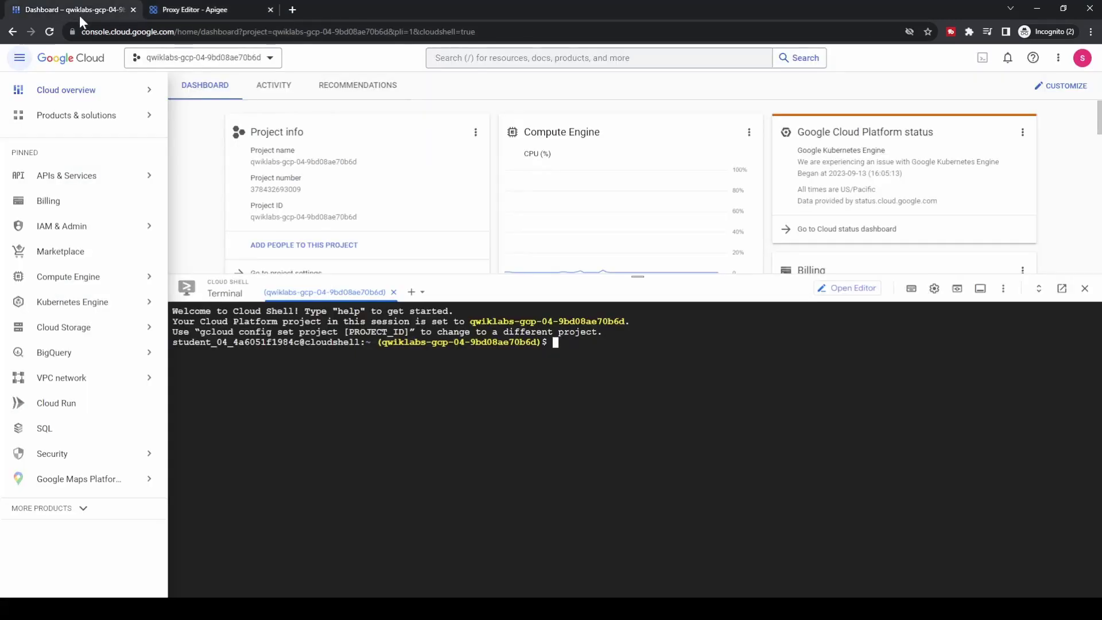
{"action": "type", "text": "cd ~ cat > .curlrc <<EOF -w \"\\n\" silent -D /dev/stderr EOF"}
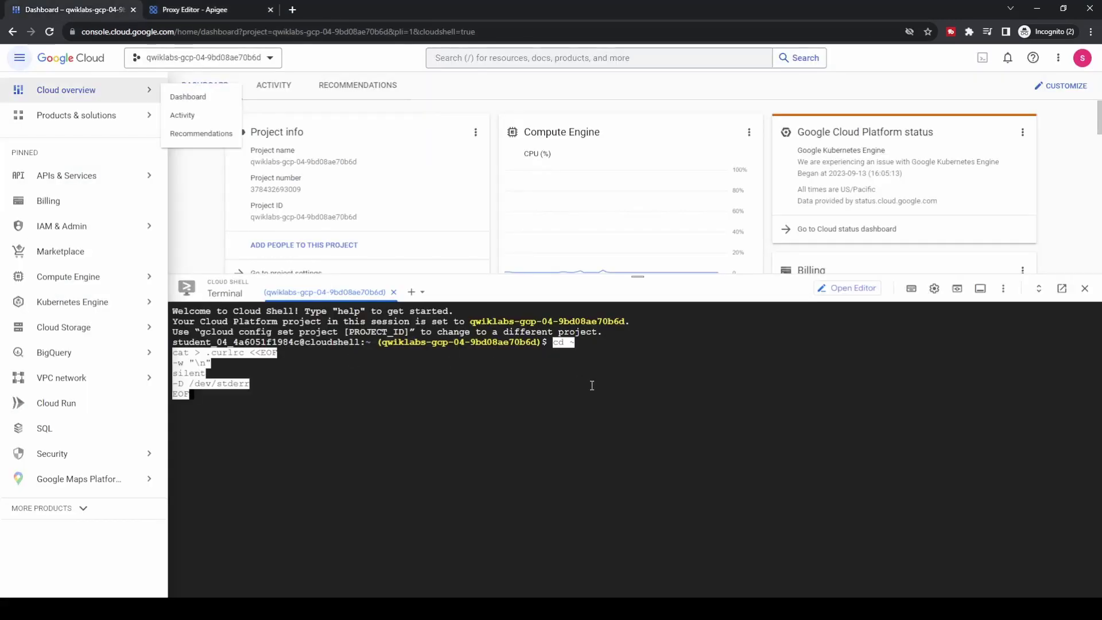
{"action": "key", "text": "Return"}
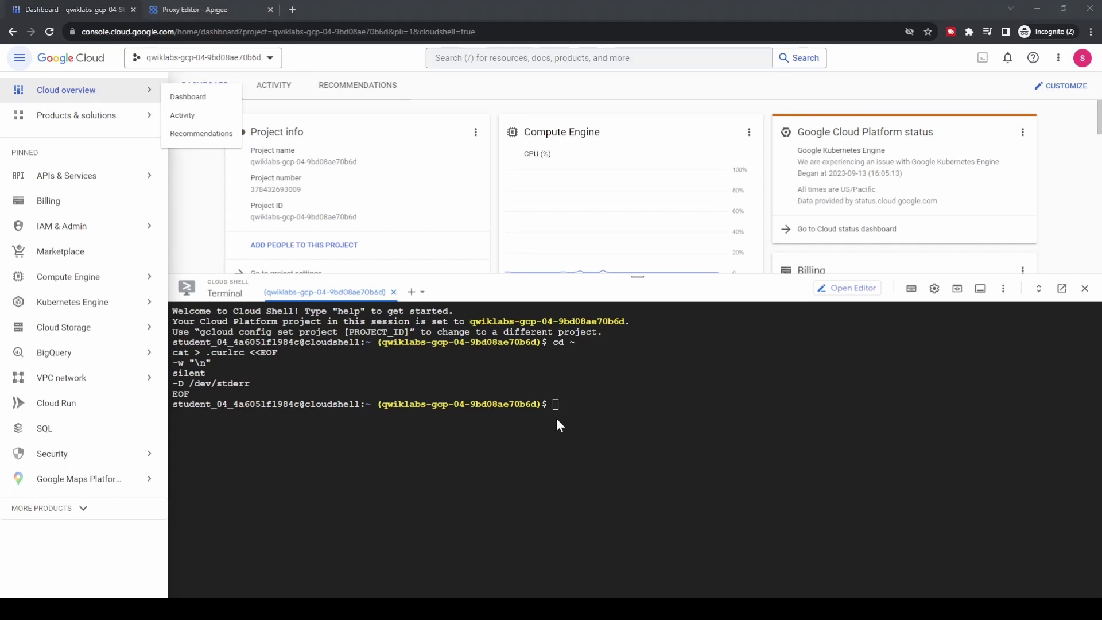
- Check the deployment status of lab5a-v1 in the Apigee proxy editor, and return to the Google Cloud console
{"action": "key", "text": "alt+Tab"}
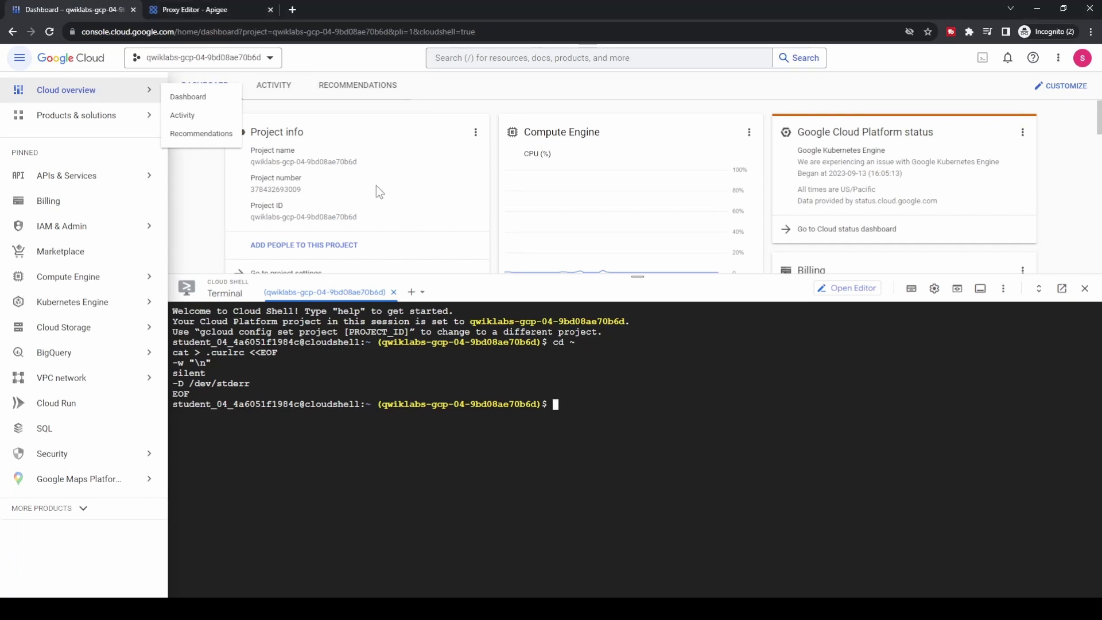
{"action": "left_click", "coordinate": [229, 10]}
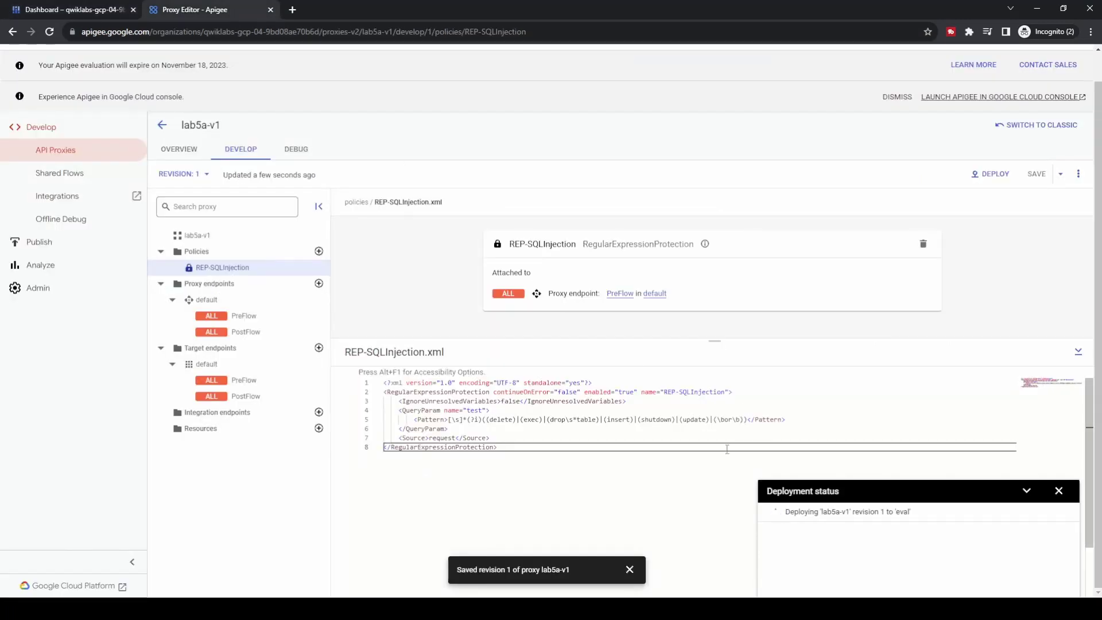
{"action": "left_click", "coordinate": [75, 9]}
- Open Compute Engine's VM instances list in a separate browser tab and open the lab-startup instance's external IP
{"action": "mouse_move", "coordinate": [72, 280]}
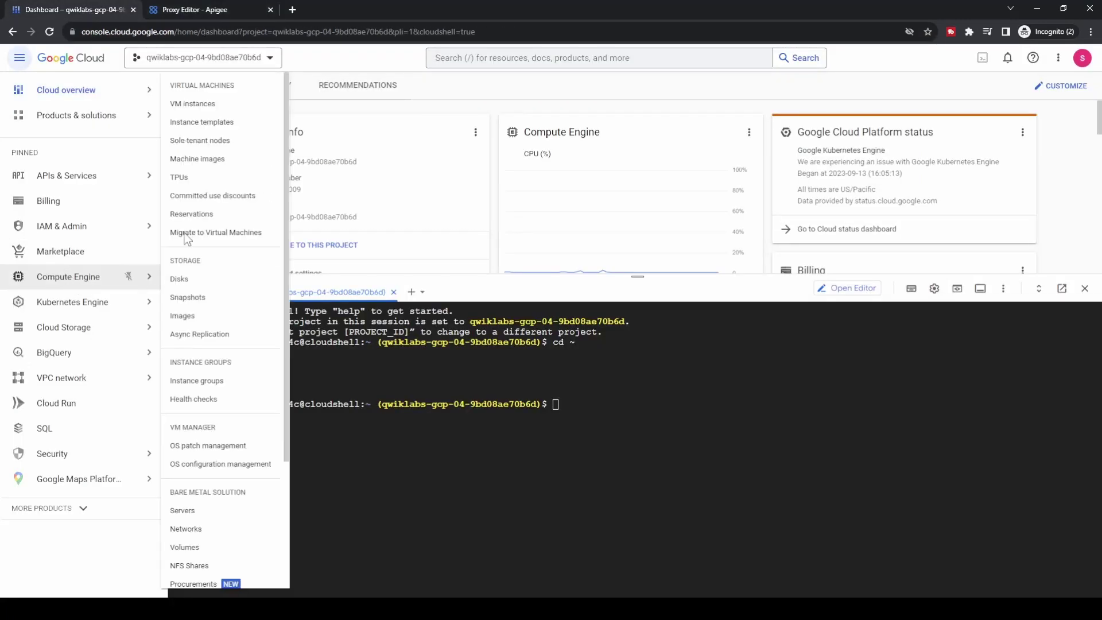
{"action": "middle_click", "coordinate": [219, 107]}
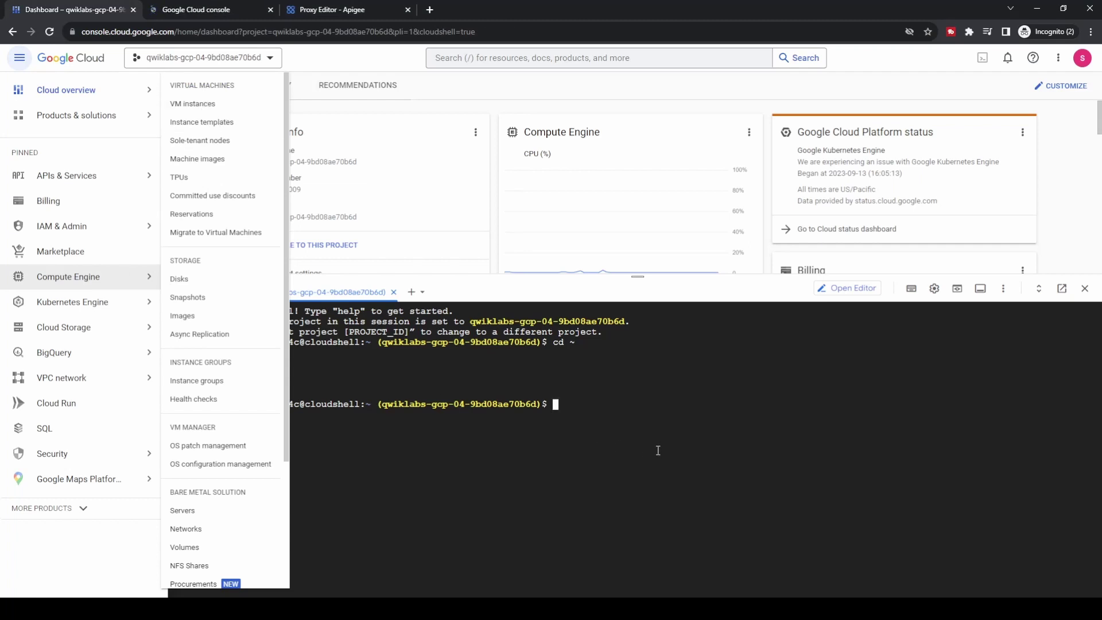
{"action": "left_click", "coordinate": [19, 58]}
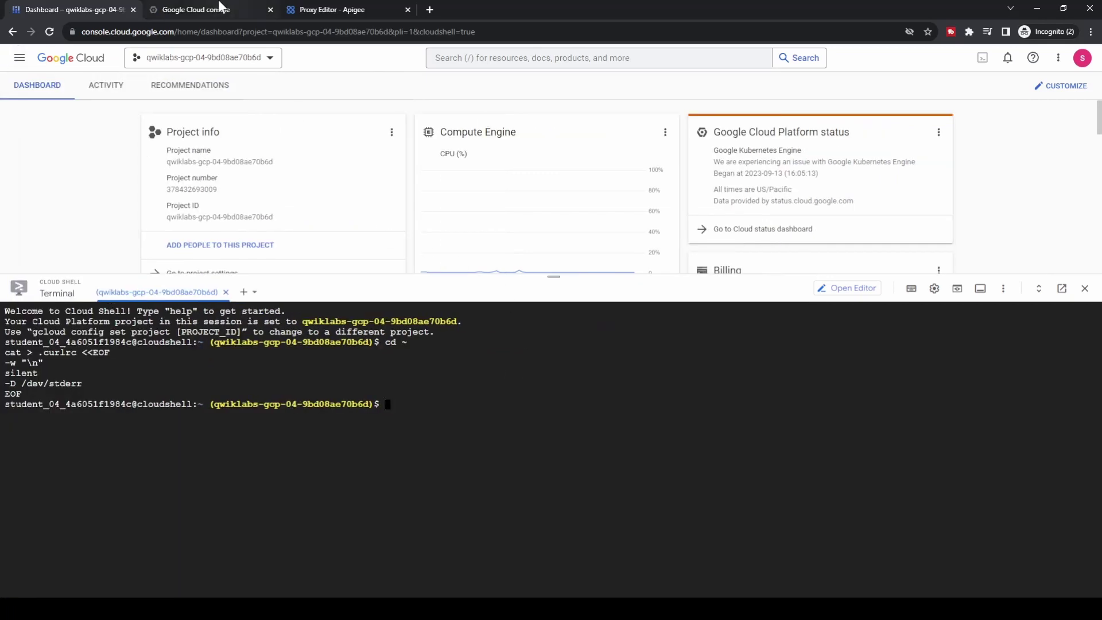
{"action": "left_click", "coordinate": [222, 9]}
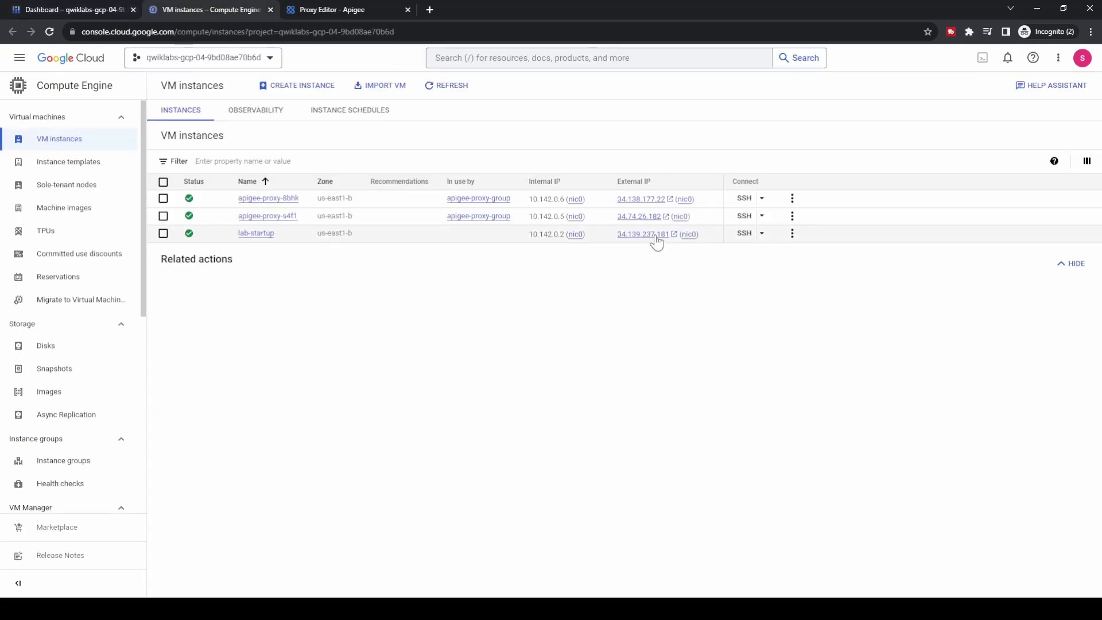
{"action": "left_click", "coordinate": [650, 234]}
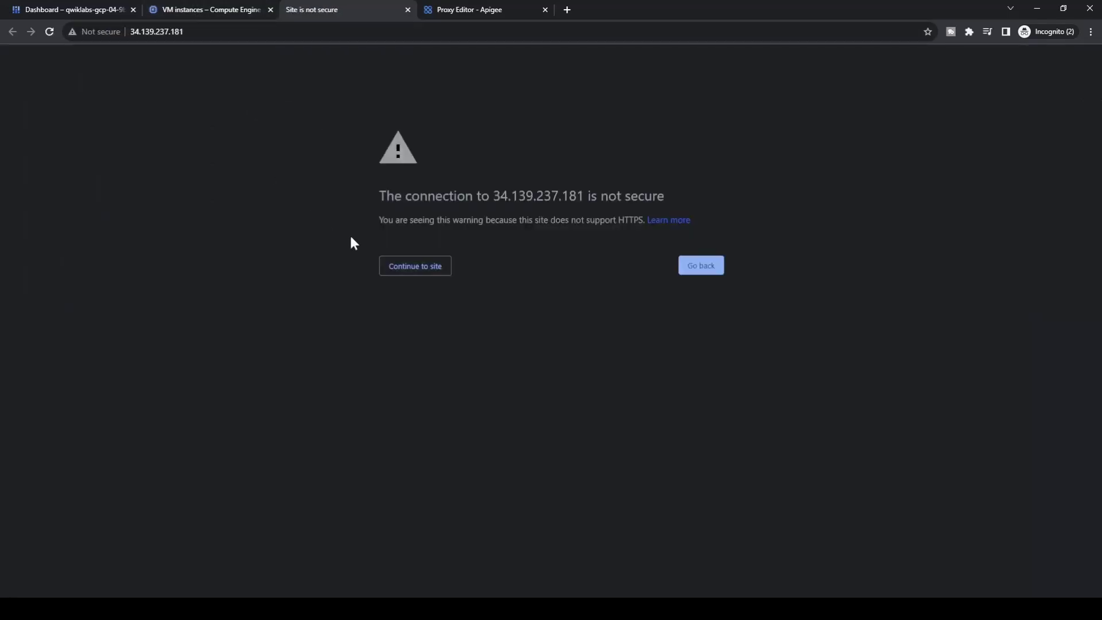
- Continue to the lab-startup site despite the security warning, review the lab startup tasks, and close the page
{"action": "left_click", "coordinate": [414, 267]}
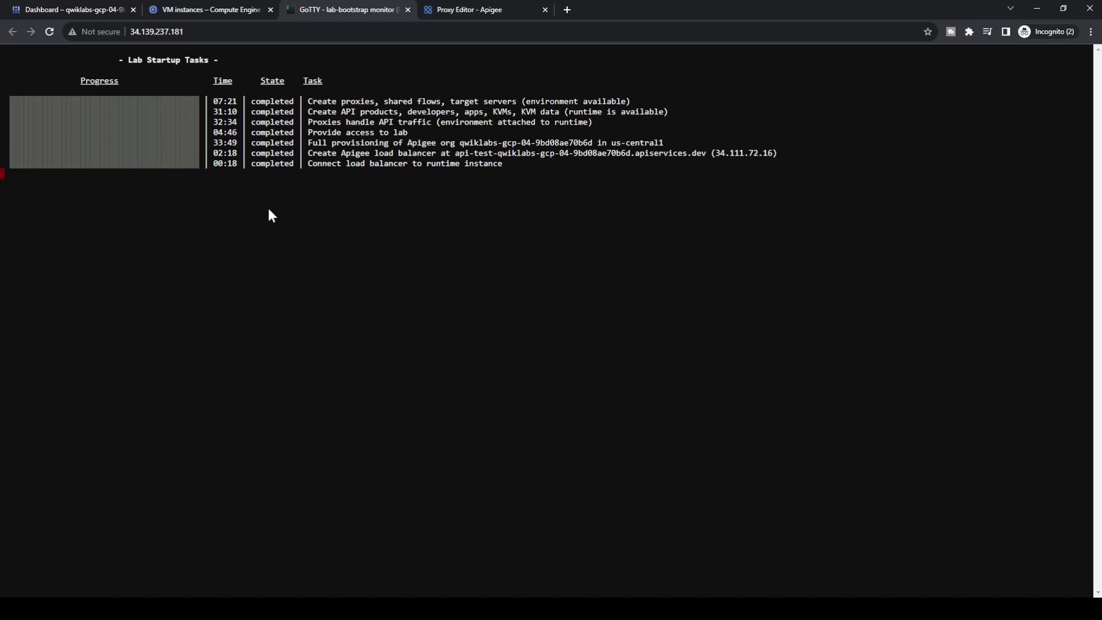
{"action": "left_click", "coordinate": [408, 9]}
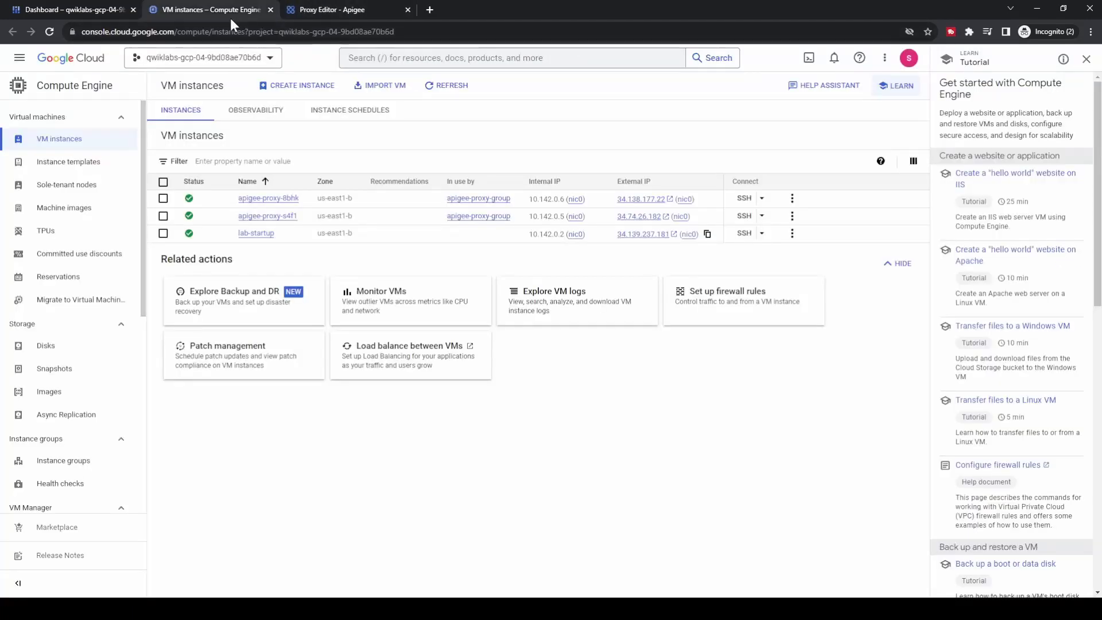
{"action": "left_click_drag", "start_coordinate": [87, 14], "coordinate": [200, 12]}
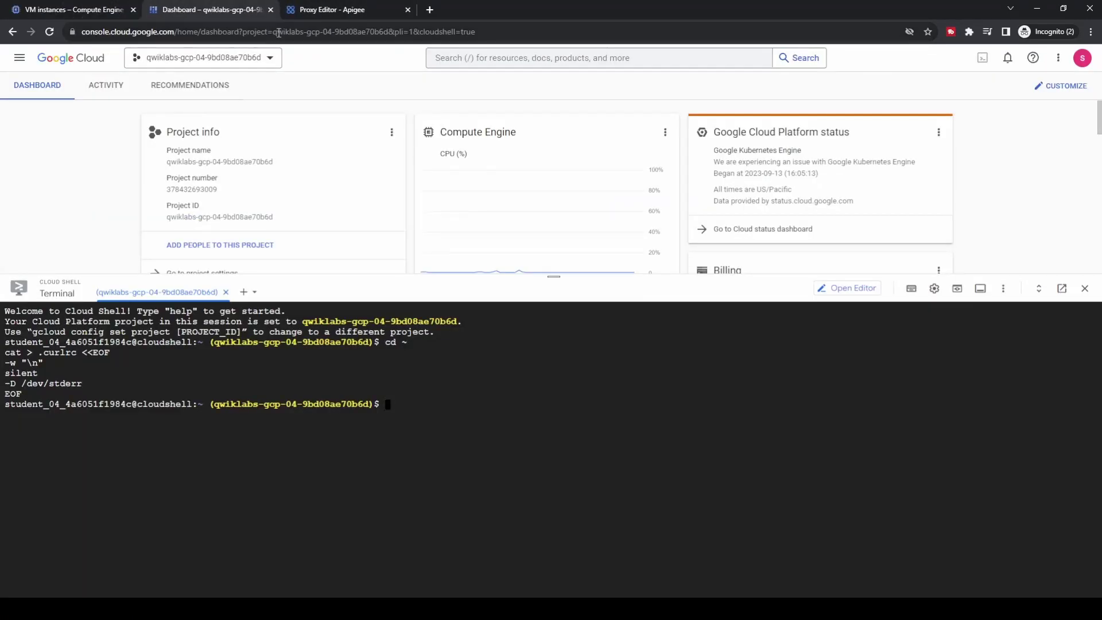
- Check the deployment status of lab5a-v1 revision 1 in the Apigee proxy editor and dismiss the status notice
{"action": "left_click", "coordinate": [330, 8]}
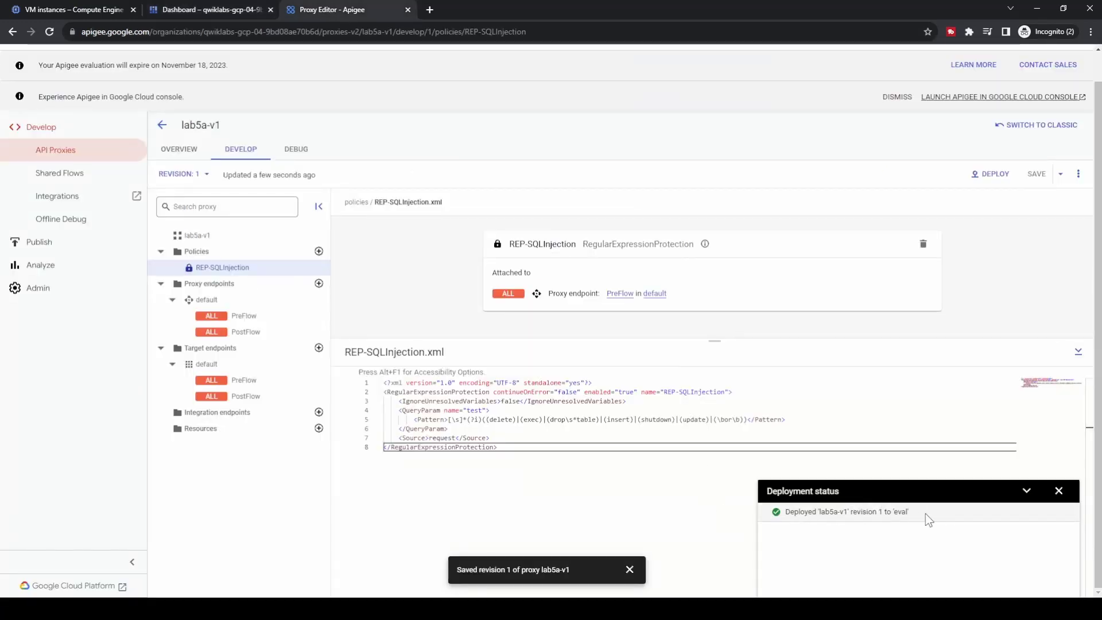
{"action": "left_click_drag", "start_coordinate": [925, 513], "coordinate": [765, 514]}
{"action": "left_click", "coordinate": [1059, 490]}
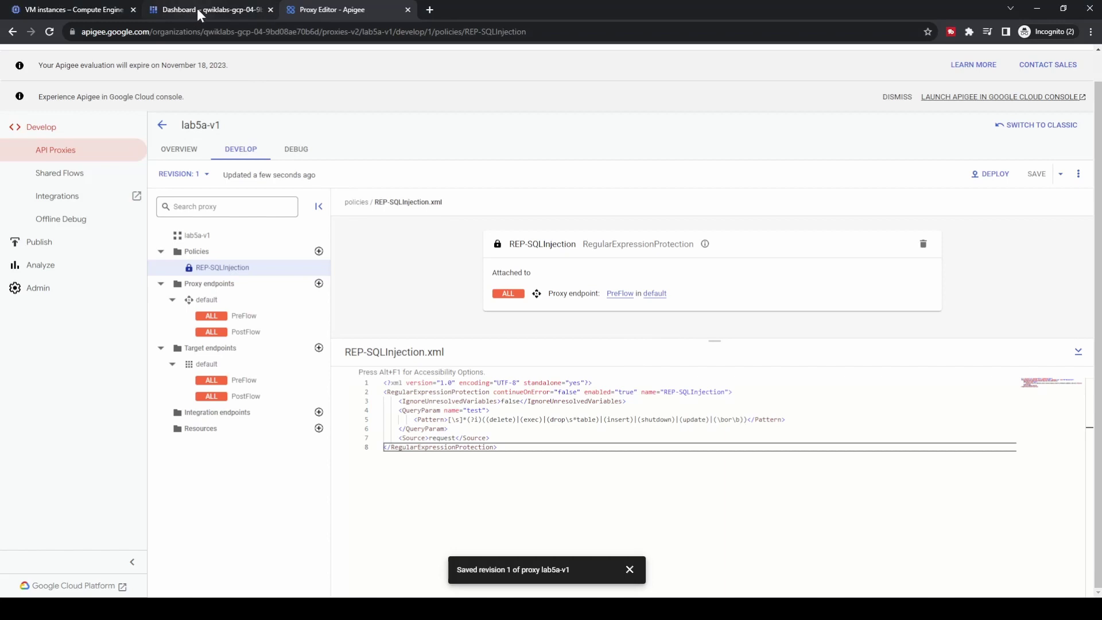
- Start a debug session for lab5a-v1 on environment eval - 1 with no transaction filter
{"action": "left_click", "coordinate": [294, 152]}
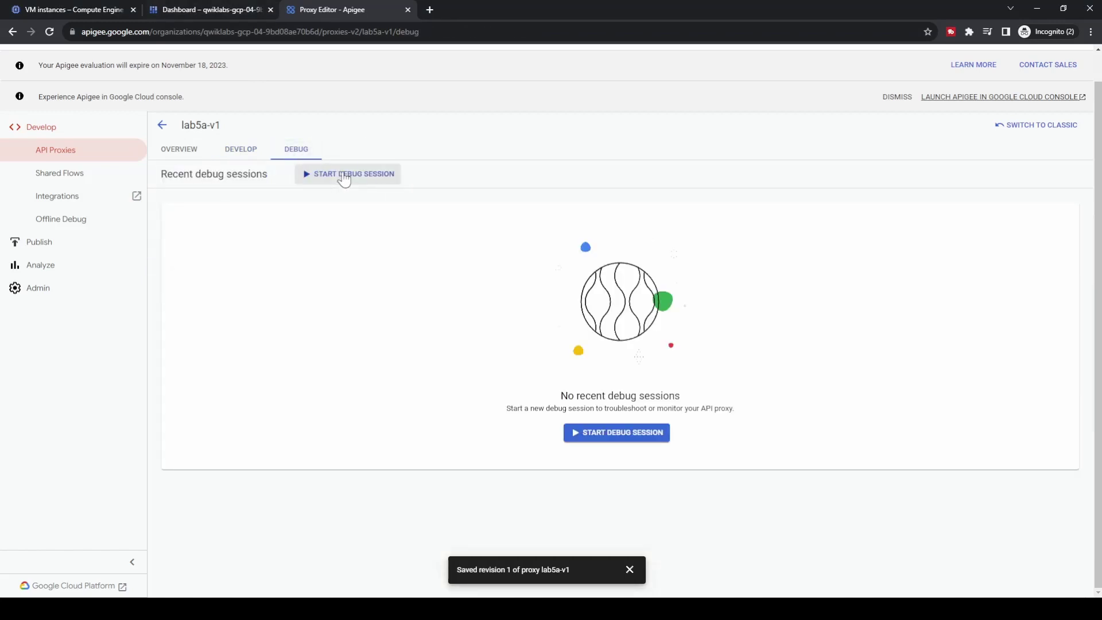
{"action": "left_click", "coordinate": [343, 174]}
{"action": "left_click", "coordinate": [821, 108]}
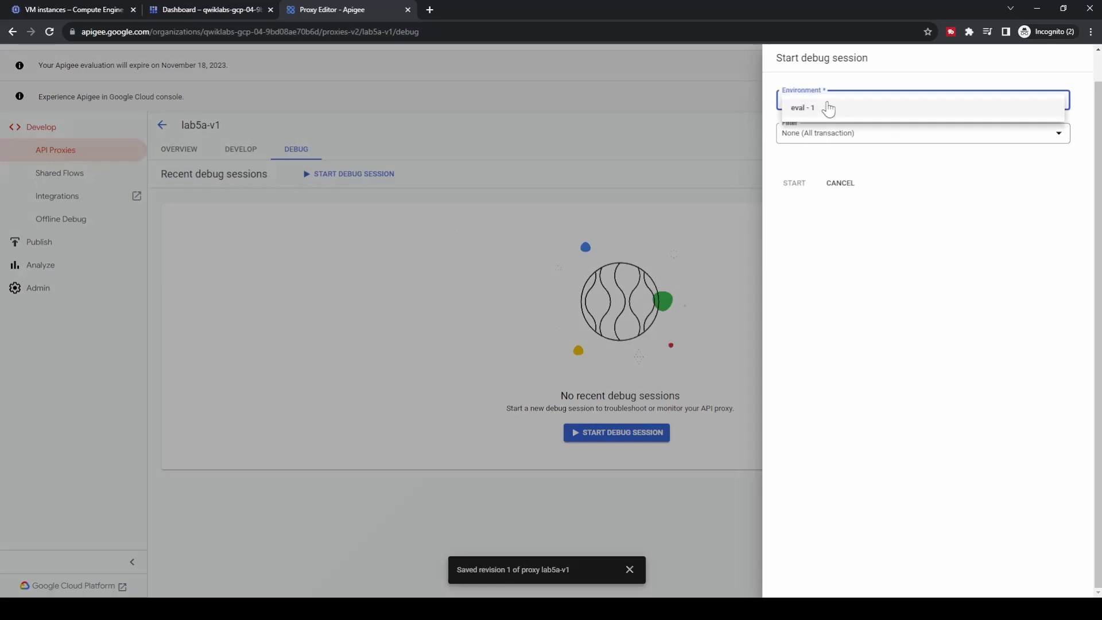
{"action": "left_click", "coordinate": [826, 107]}
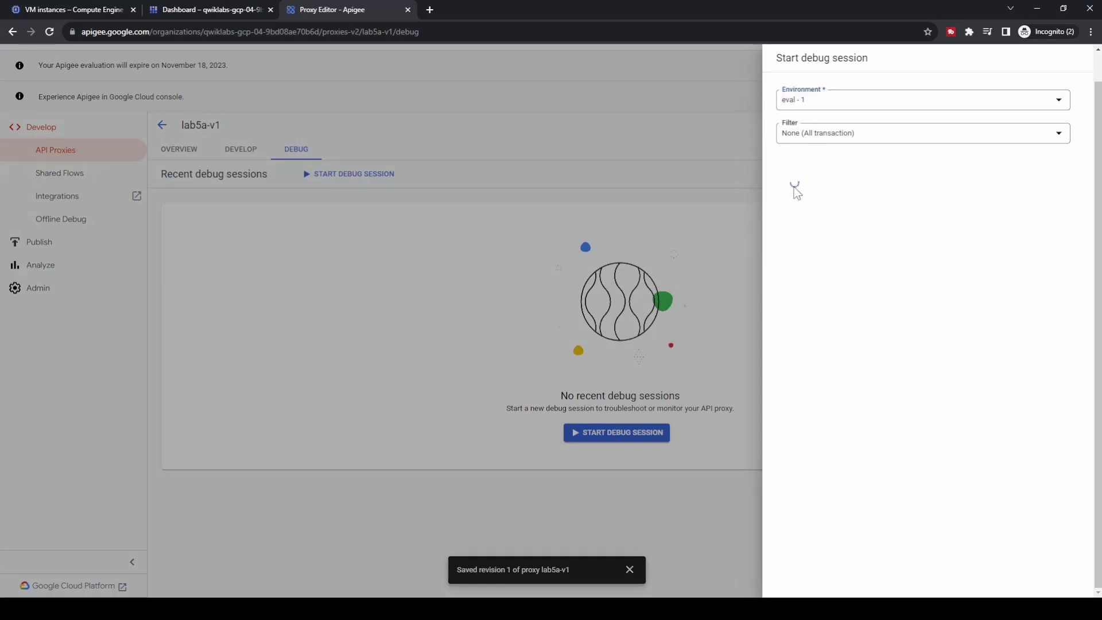
{"action": "left_click", "coordinate": [794, 187]}
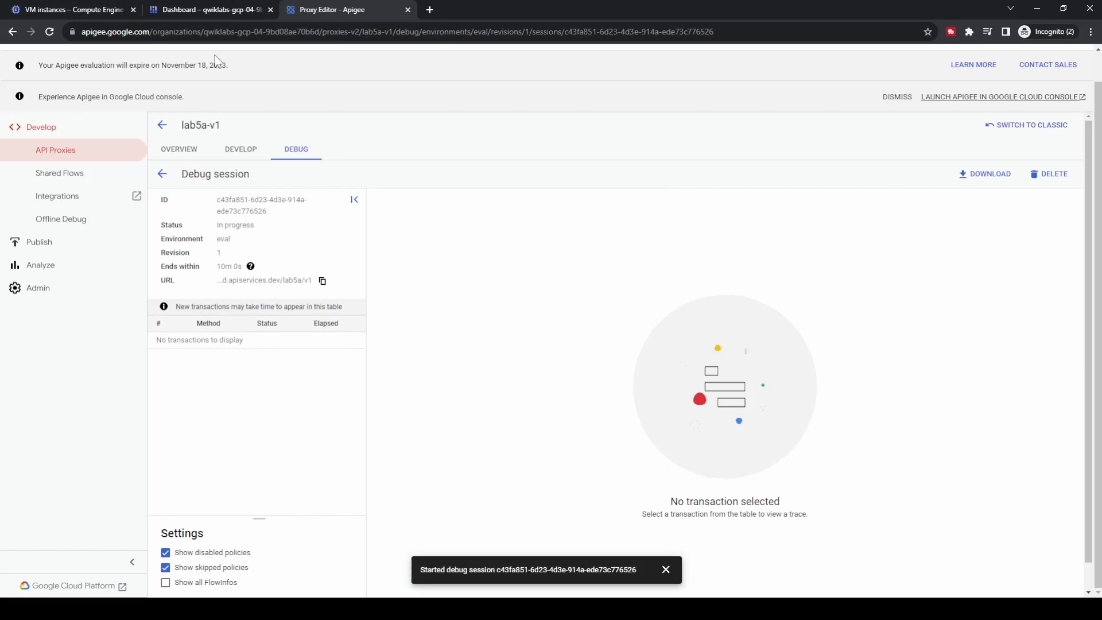
- Send a GET request with curl to lab5a/v1 from Cloud Shell, piped through jq, and open its transaction in the Apigee debug session
{"action": "left_click", "coordinate": [195, 9]}
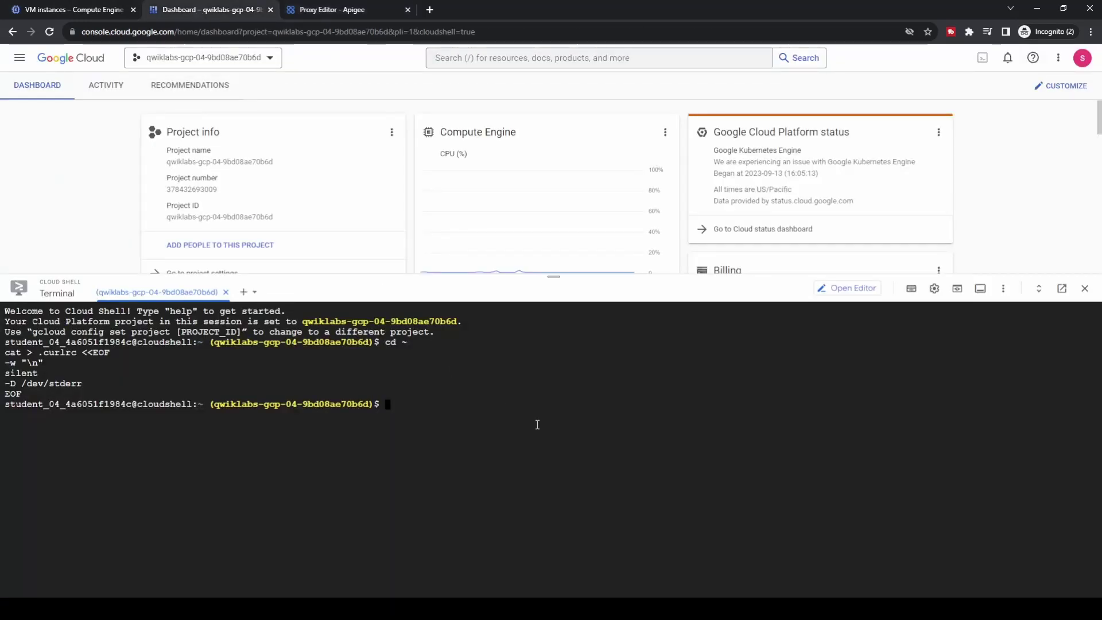
{"action": "type", "text": "curl -X GET \"https://api-test-${GOOGLE_CLOUD_PROJECT}.apiservices.dev/lab5a/v1\" | jq"}
{"action": "key", "text": "Return"}
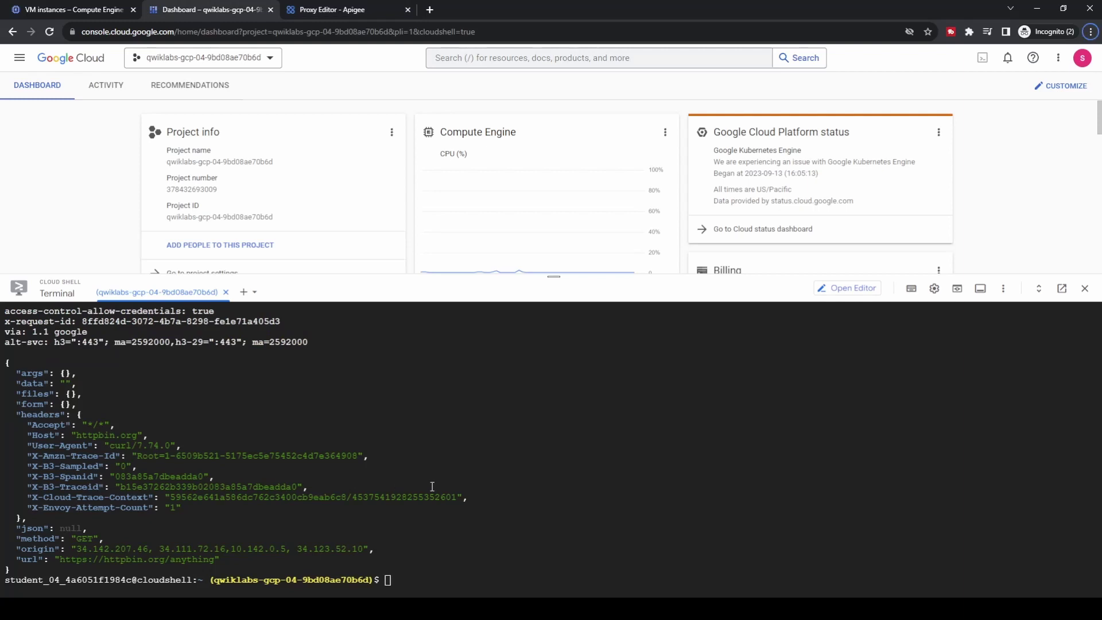
{"action": "left_click", "coordinate": [624, 474]}
{"action": "left_click", "coordinate": [351, 12]}
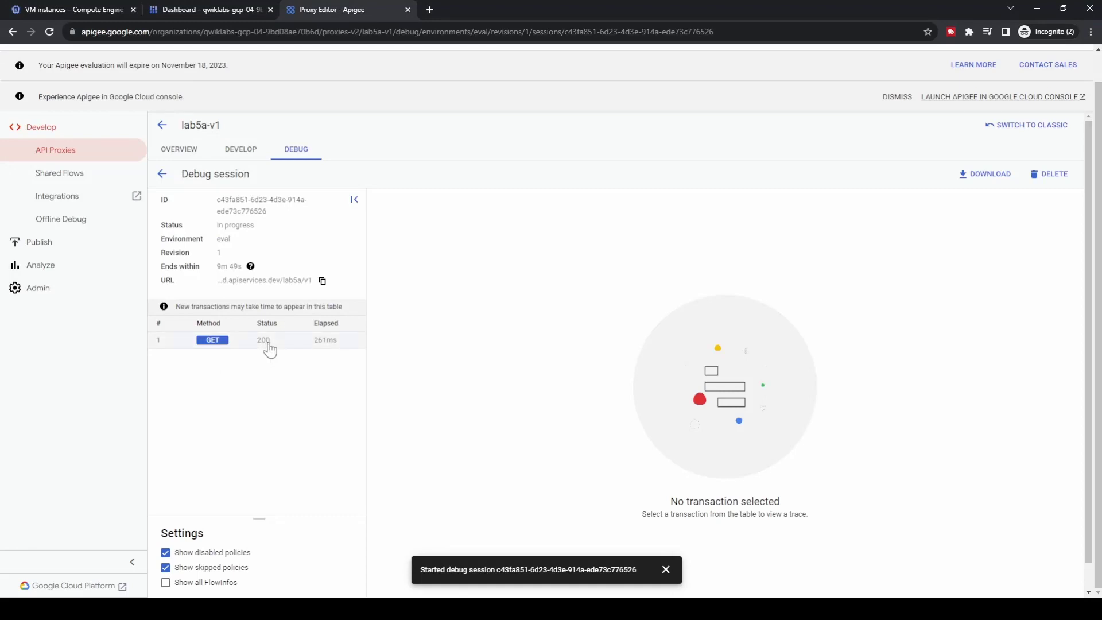
{"action": "left_click", "coordinate": [267, 341]}
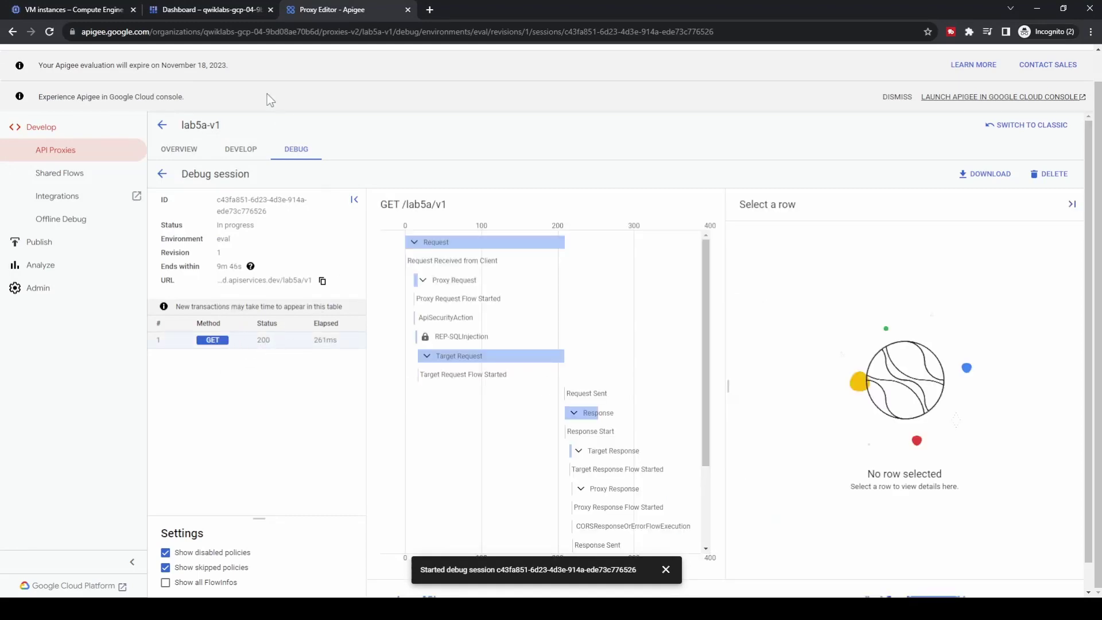
- Send a GET request to lab5a/v1?test=ok from Cloud Shell, piped through jq, and check for it in the Apigee debug session
{"action": "left_click", "coordinate": [212, 9]}
{"action": "type", "text": "curl -X GET \"https://api-test-${GOOGLE_CLOUD_PROJECT}.apiservices.dev/lab5a/v1?test=ok\" | jq"}
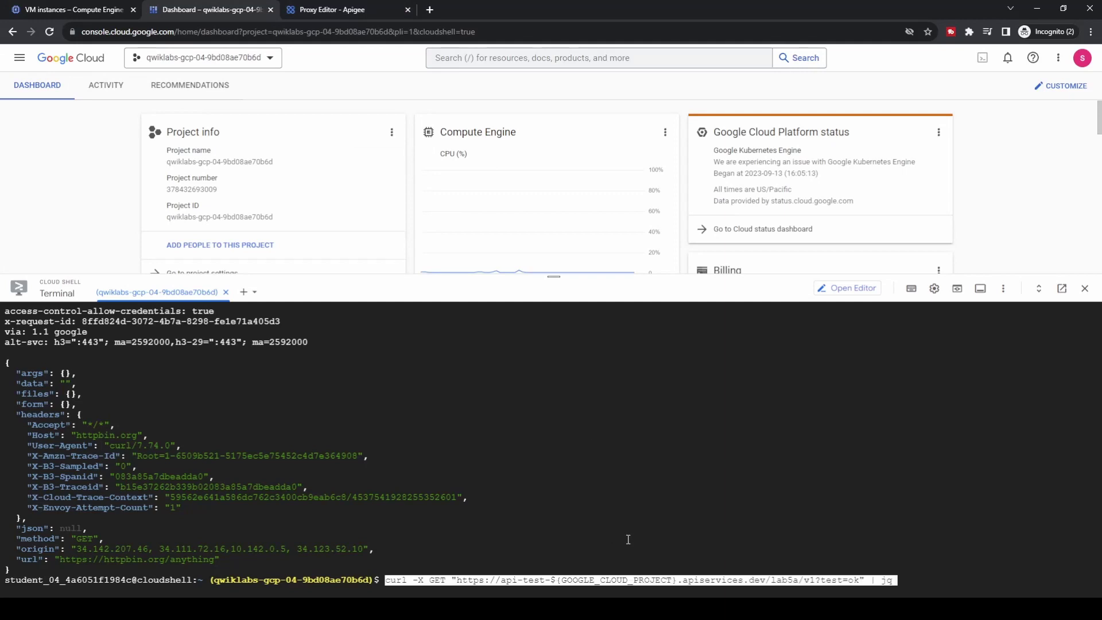
{"action": "key", "text": "Return"}
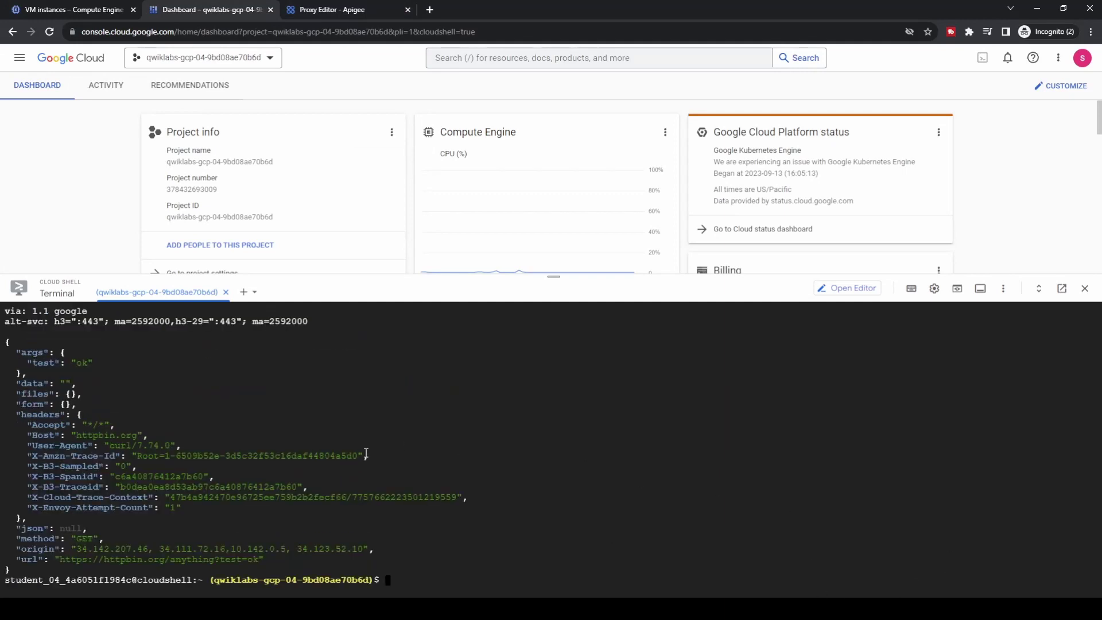
{"action": "left_click", "coordinate": [363, 8]}
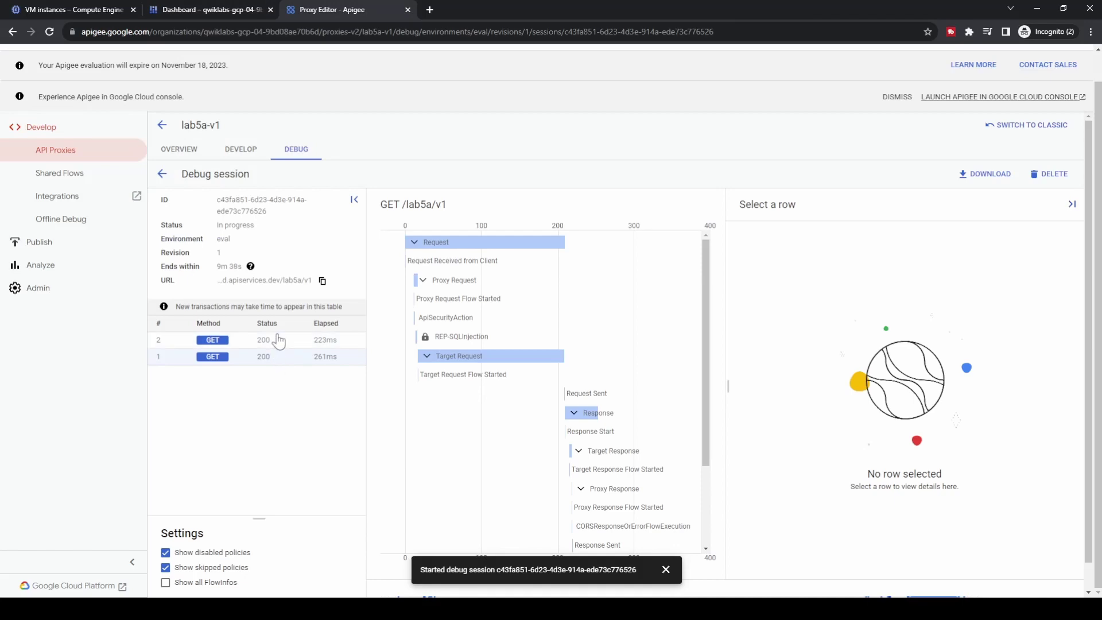
- In Cloud Shell, send a GET request with curl to lab5a/v1?test=delete, piped through jq
{"action": "left_click", "coordinate": [170, 10]}
{"action": "left_click", "coordinate": [125, 14]}
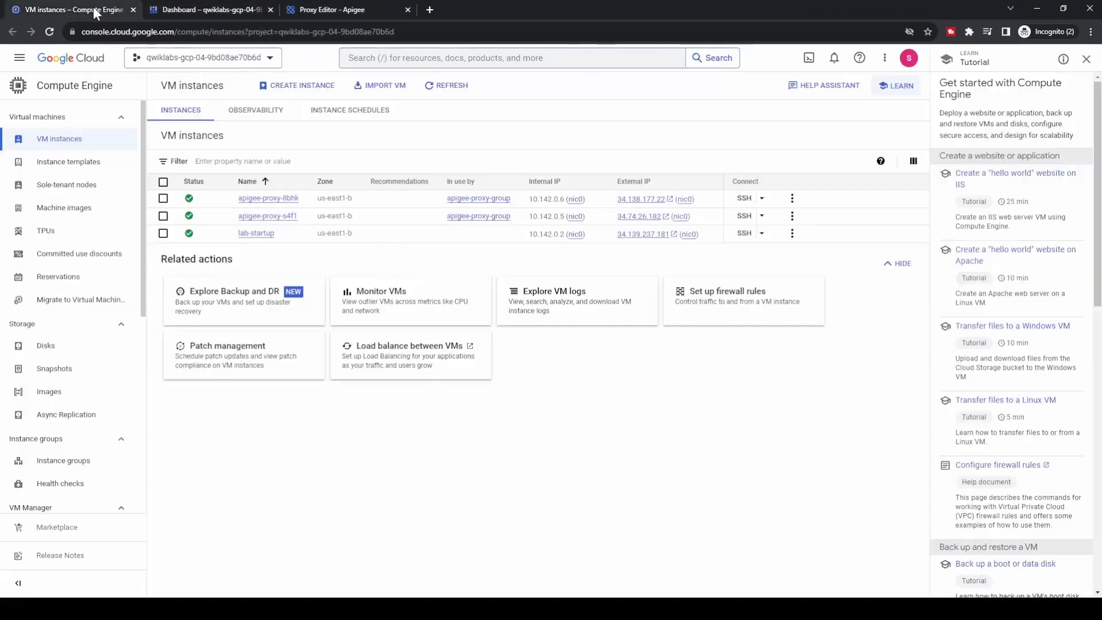
{"action": "left_click", "coordinate": [235, 16]}
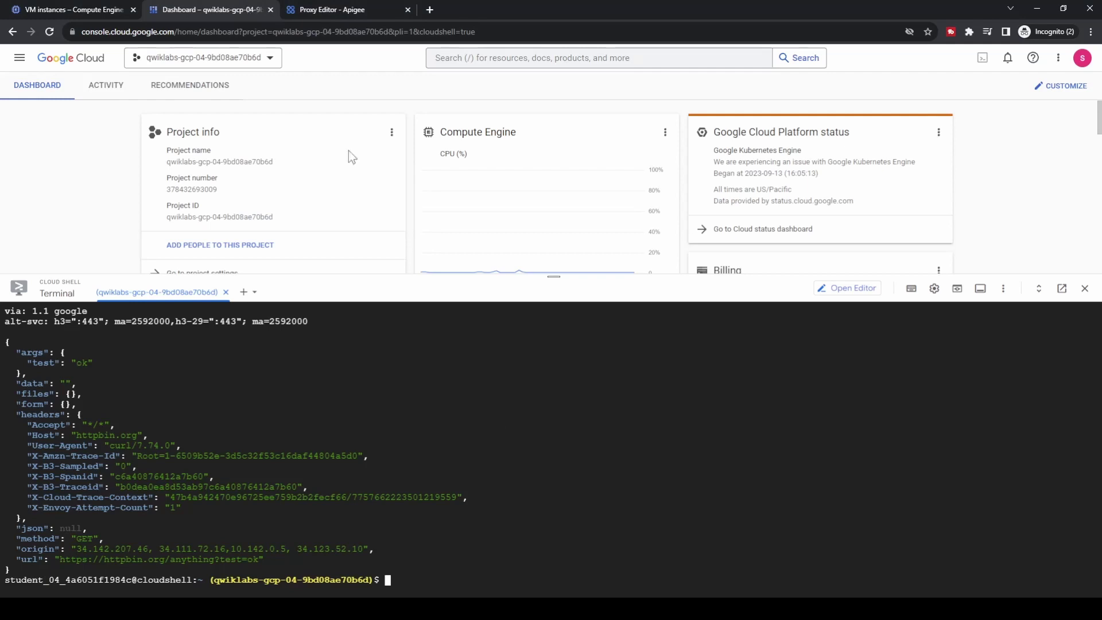
{"action": "type", "text": "curl -X GET \"https://api-test-${GOOGLE_CLOUD_PROJECT}.apiservices.dev/lab5a/v1?test=delete\" | jq"}
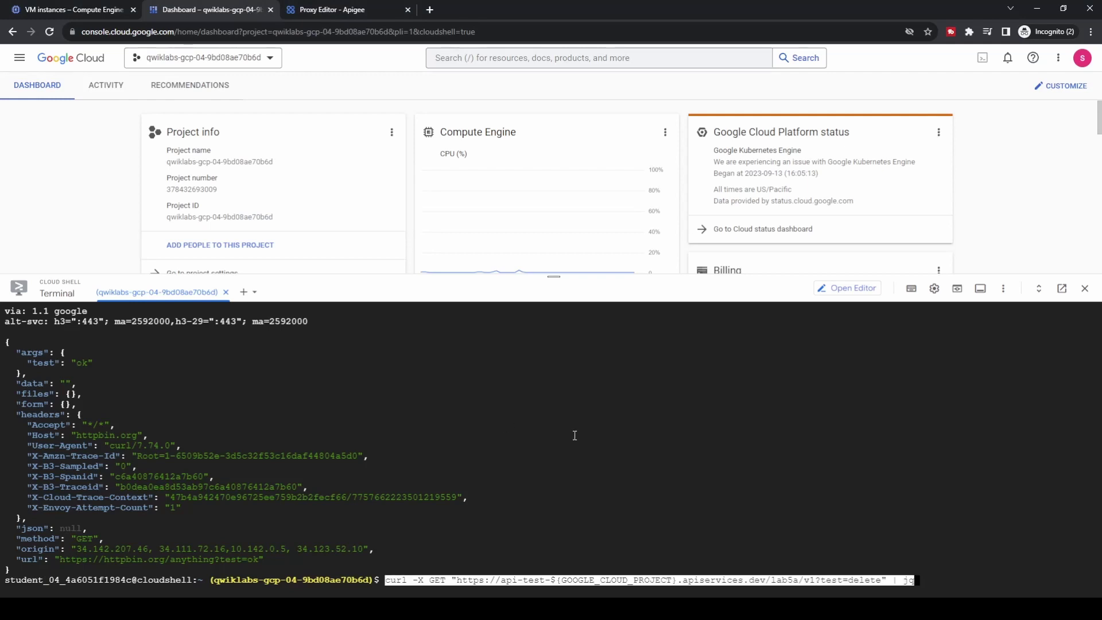
{"action": "key", "text": "Return"}
{"action": "left_click_drag", "start_coordinate": [819, 411], "coordinate": [799, 393]}
{"action": "left_click", "coordinate": [823, 509]}
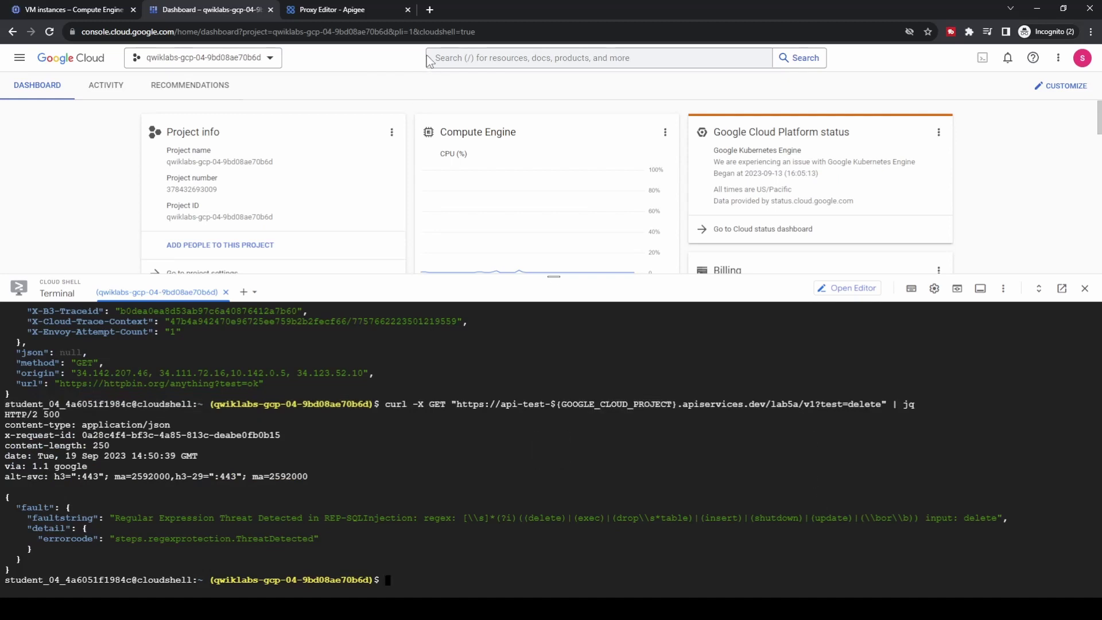
- Open the test=delete transaction in the Apigee debug session and examine the REP-SQLInjection policy's properties and request content
{"action": "left_click", "coordinate": [368, 12]}
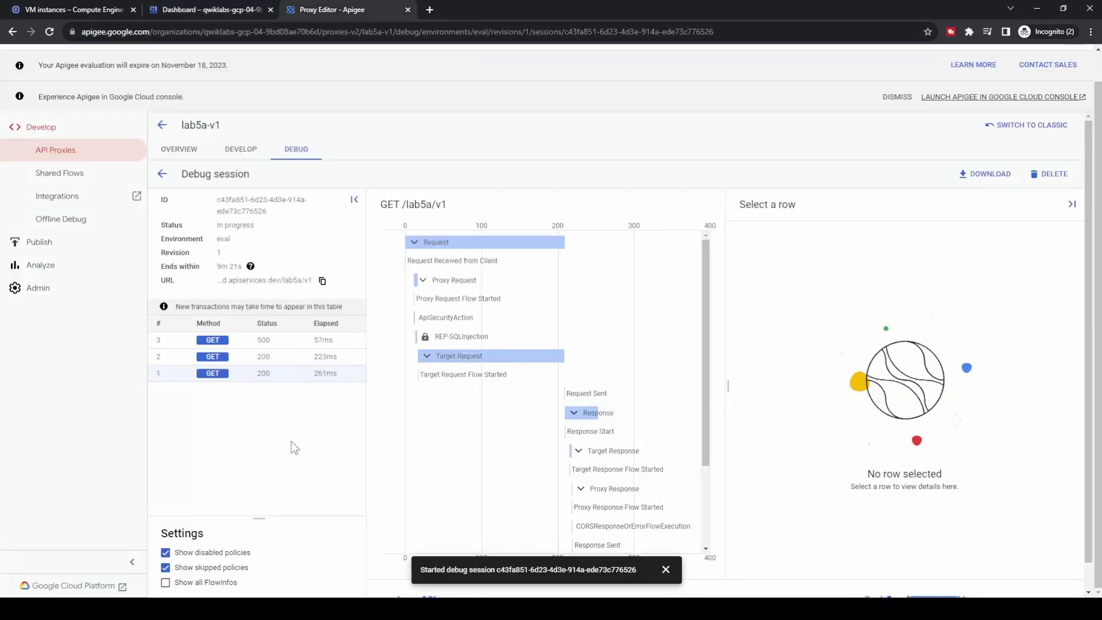
{"action": "left_click", "coordinate": [281, 341]}
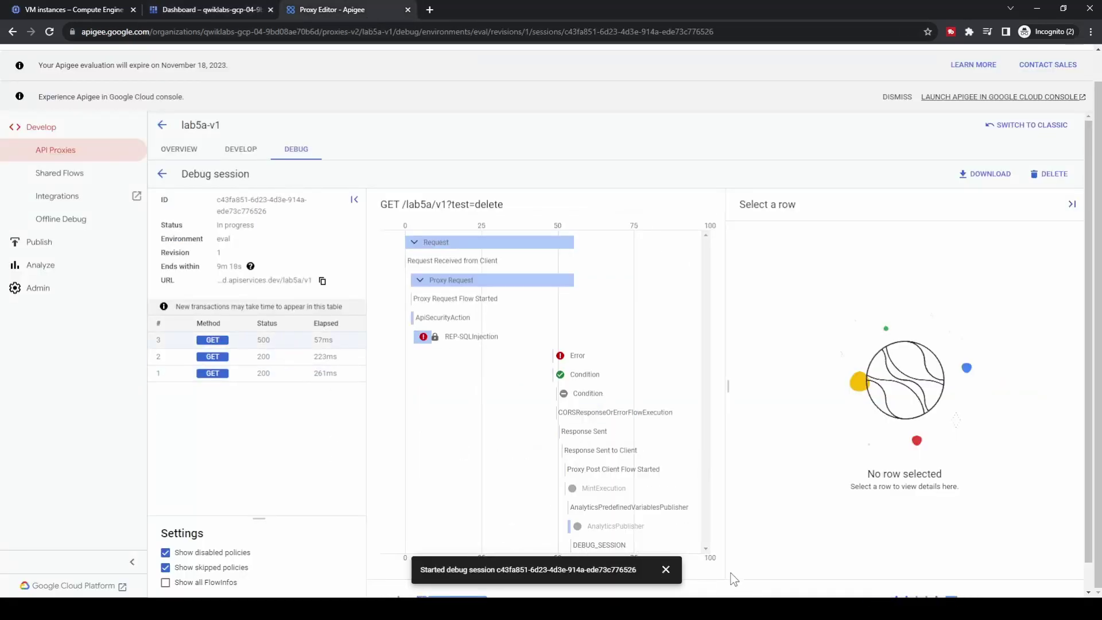
{"action": "left_click", "coordinate": [666, 569]}
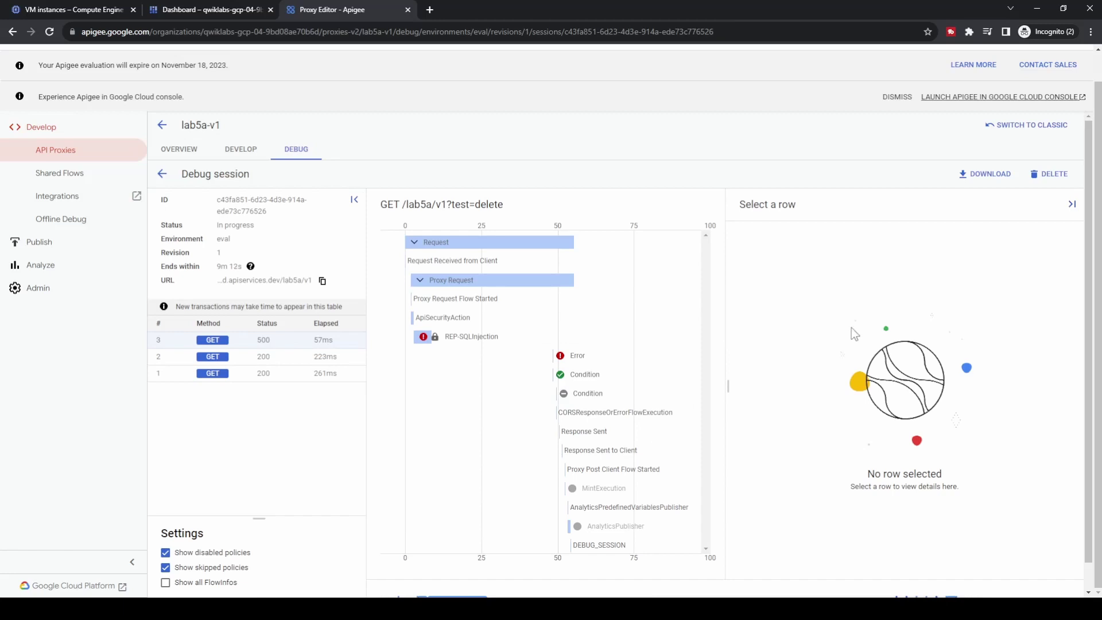
{"action": "left_click", "coordinate": [1071, 204]}
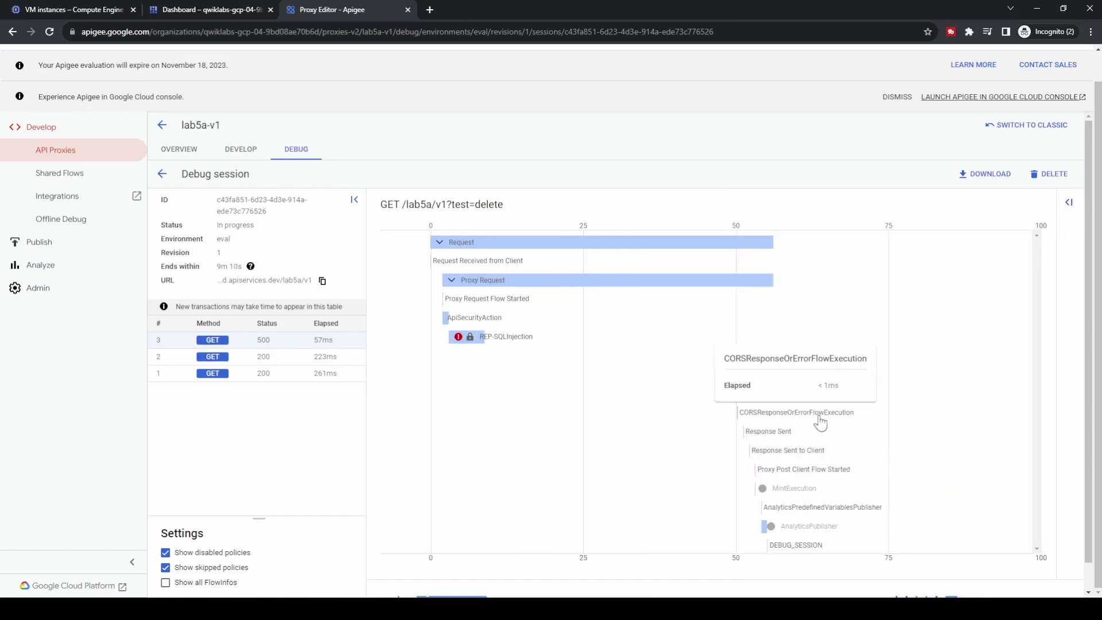
{"action": "scroll", "coordinate": [819, 423], "scroll_direction": "down", "scroll_amount": 1}
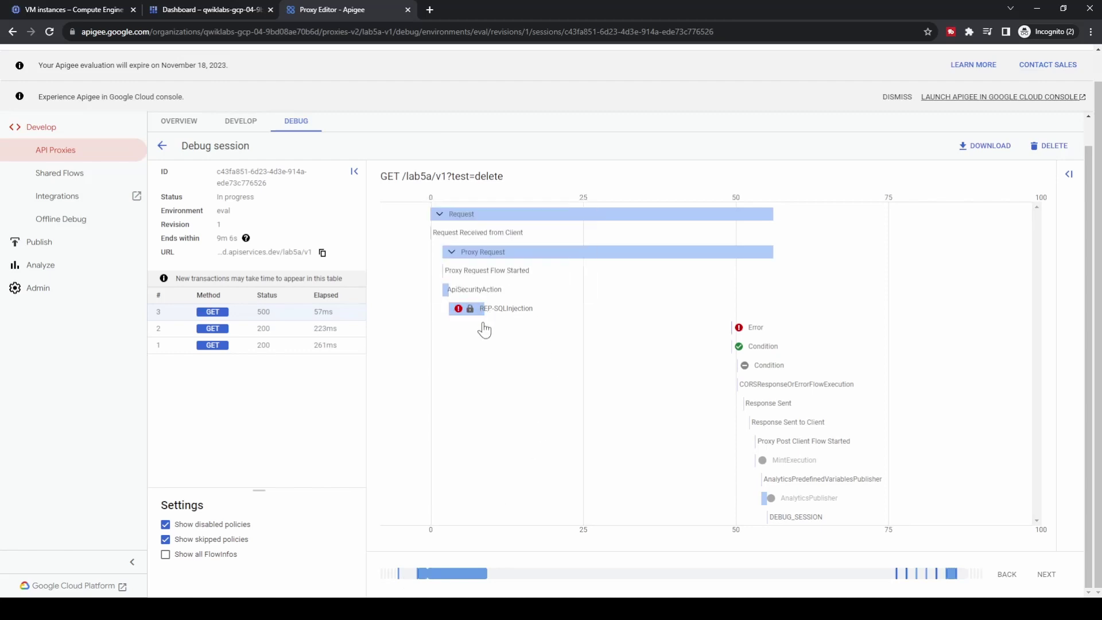
{"action": "left_click", "coordinate": [452, 574]}
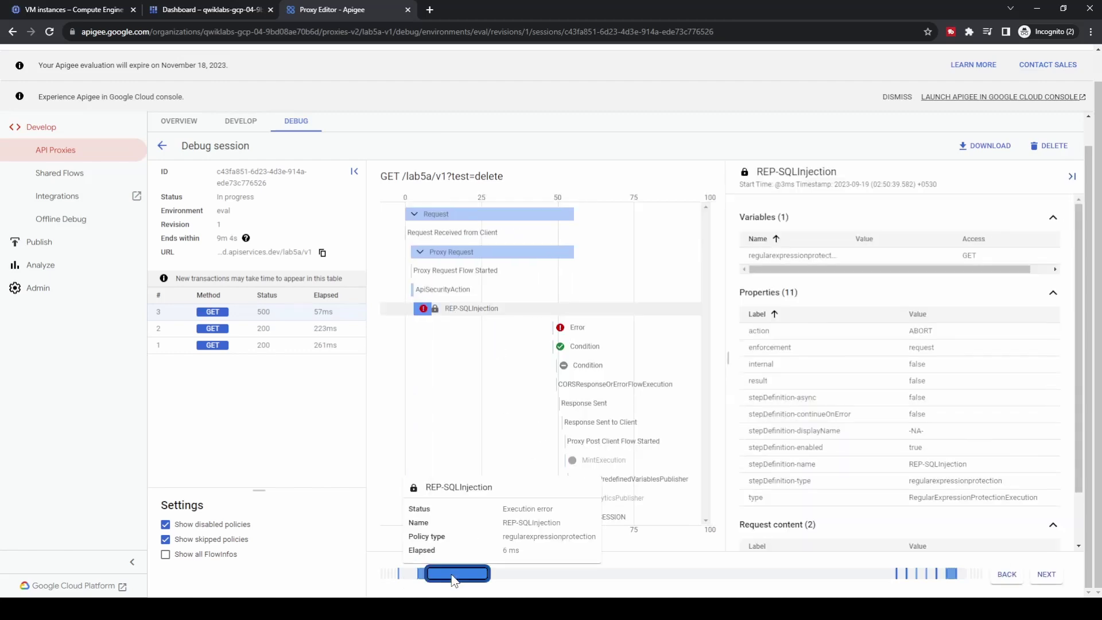
{"action": "scroll", "coordinate": [1021, 438], "scroll_direction": "down", "scroll_amount": 1}
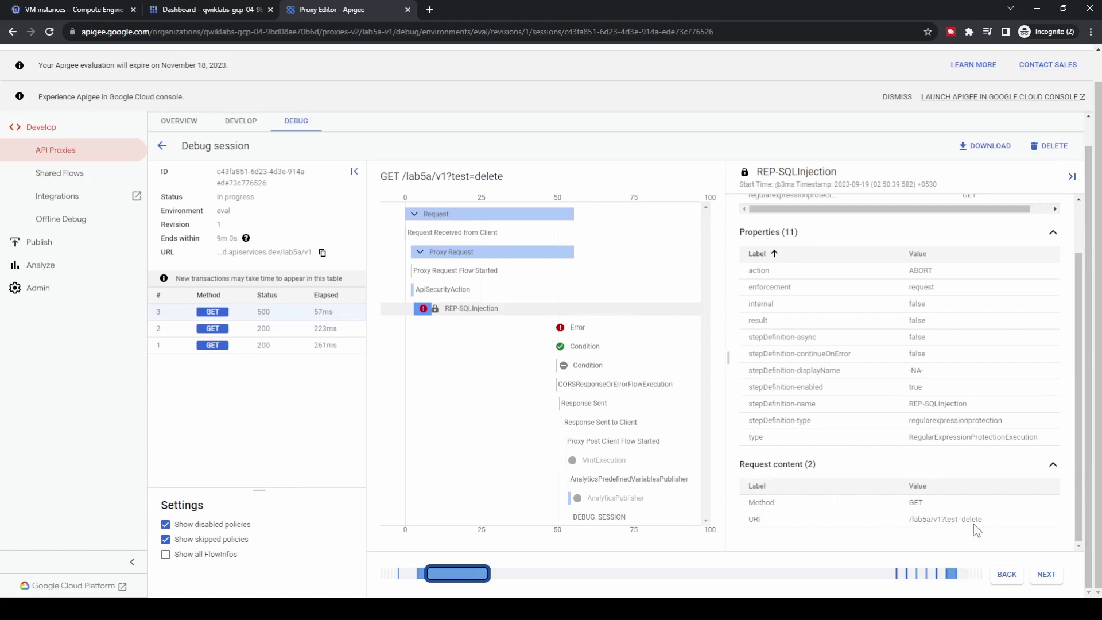
{"action": "left_click_drag", "start_coordinate": [988, 520], "coordinate": [906, 521]}
- Step through the transaction's stages from Error to Response Sent, examining their properties and expanding the response bodies
{"action": "left_click", "coordinate": [1046, 575]}
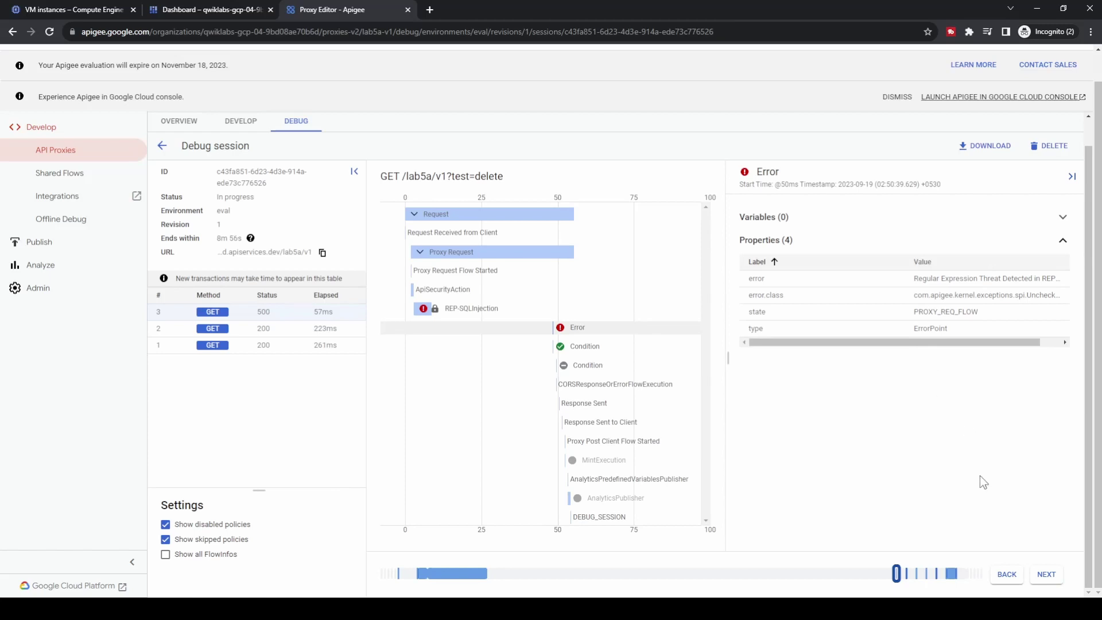
{"action": "left_click", "coordinate": [1045, 574]}
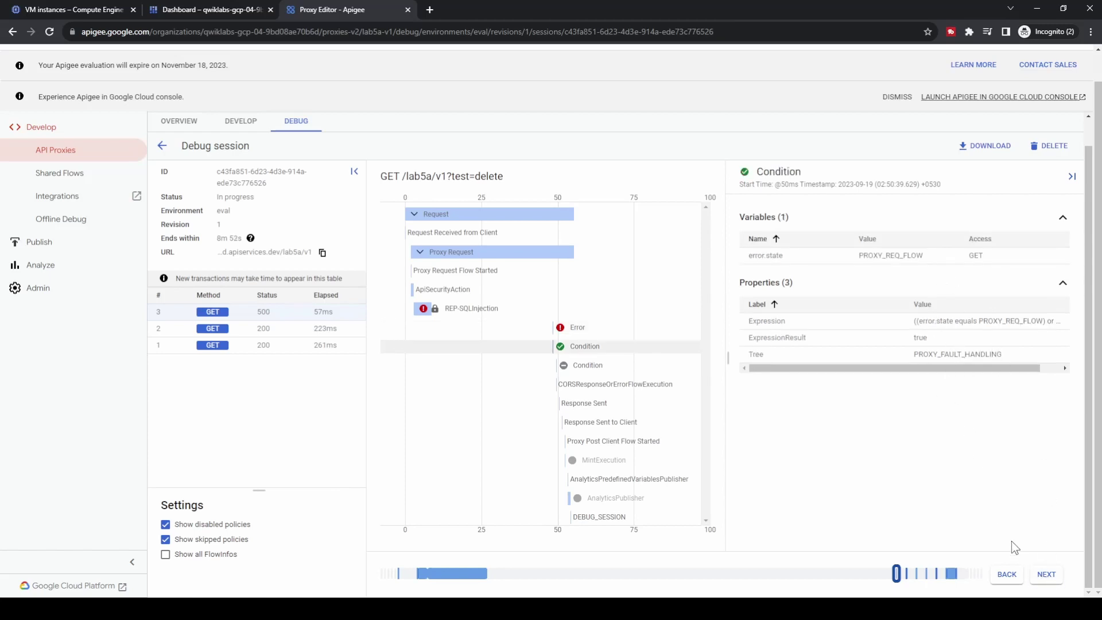
{"action": "left_click", "coordinate": [1048, 578]}
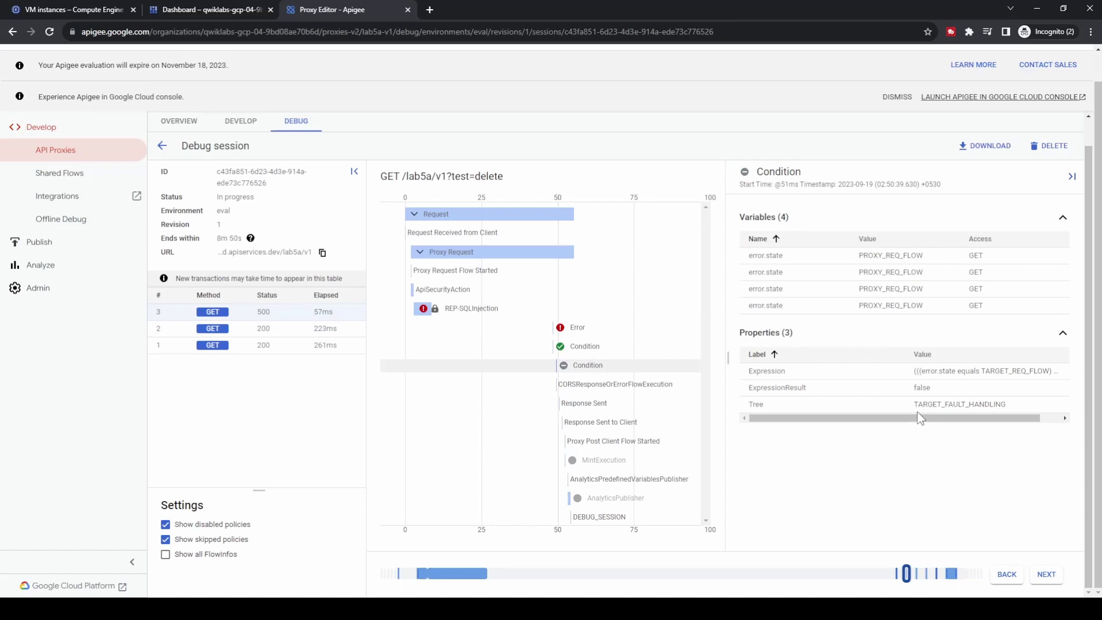
{"action": "left_click_drag", "start_coordinate": [917, 405], "coordinate": [1044, 431]}
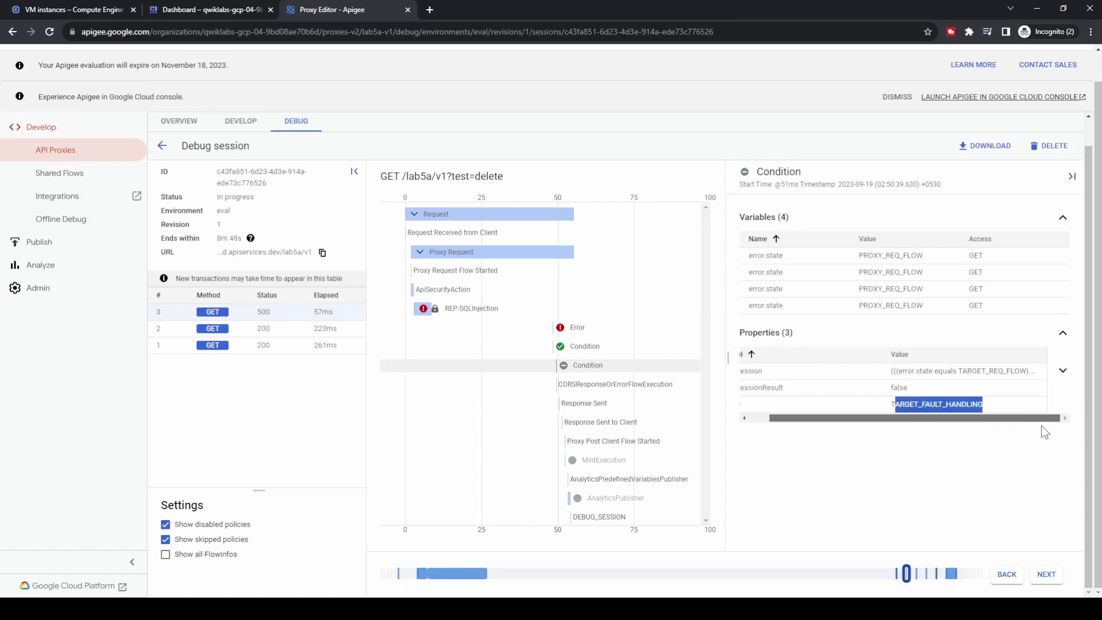
{"action": "left_click", "coordinate": [1046, 575]}
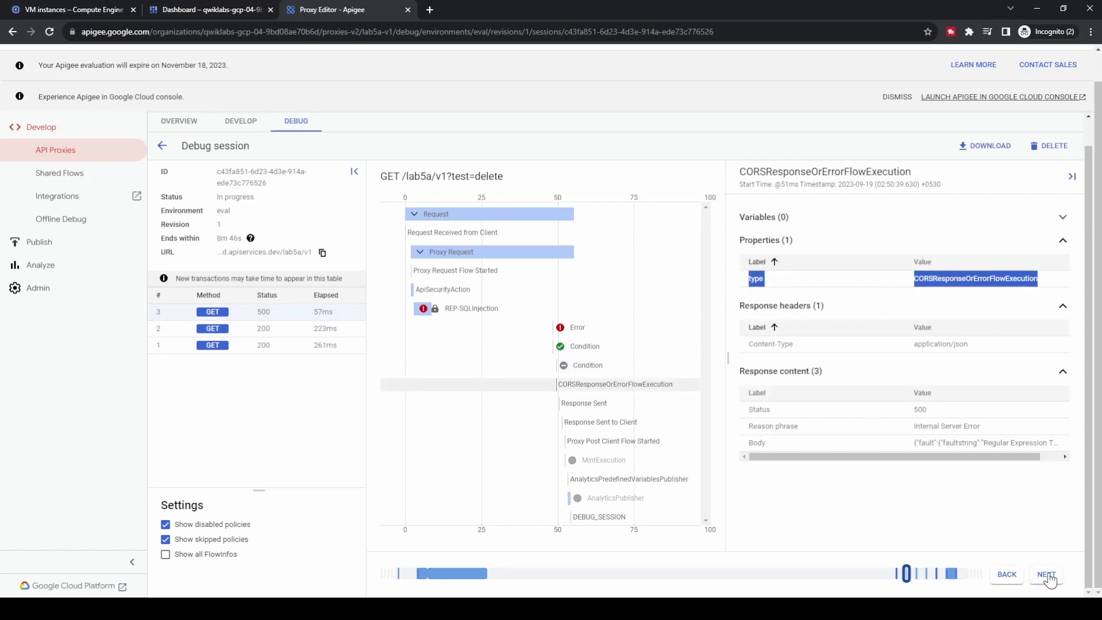
{"action": "left_click_drag", "start_coordinate": [971, 458], "coordinate": [993, 458]}
{"action": "left_click", "coordinate": [1061, 446]}
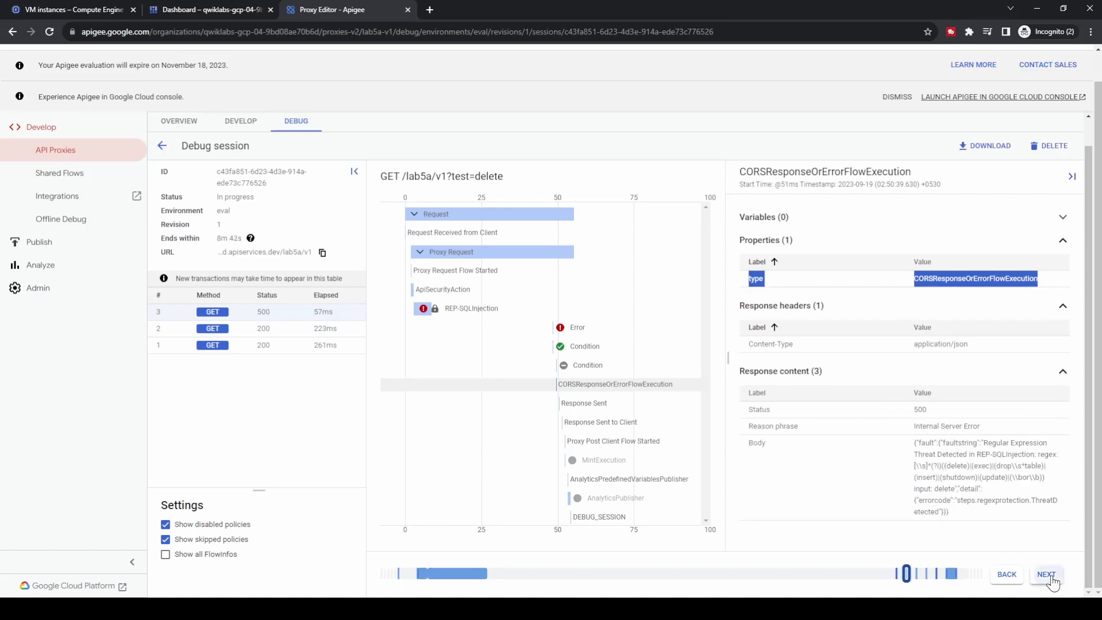
{"action": "left_click", "coordinate": [1046, 576]}
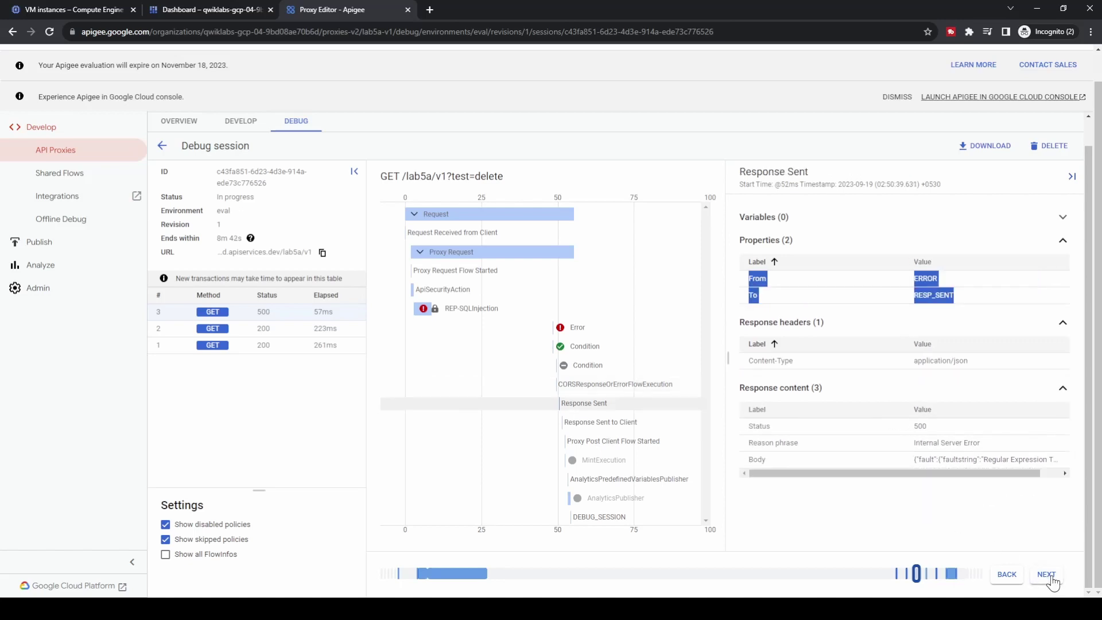
{"action": "left_click", "coordinate": [1060, 463]}
{"action": "scroll", "coordinate": [1007, 462], "scroll_direction": "down", "scroll_amount": 1}
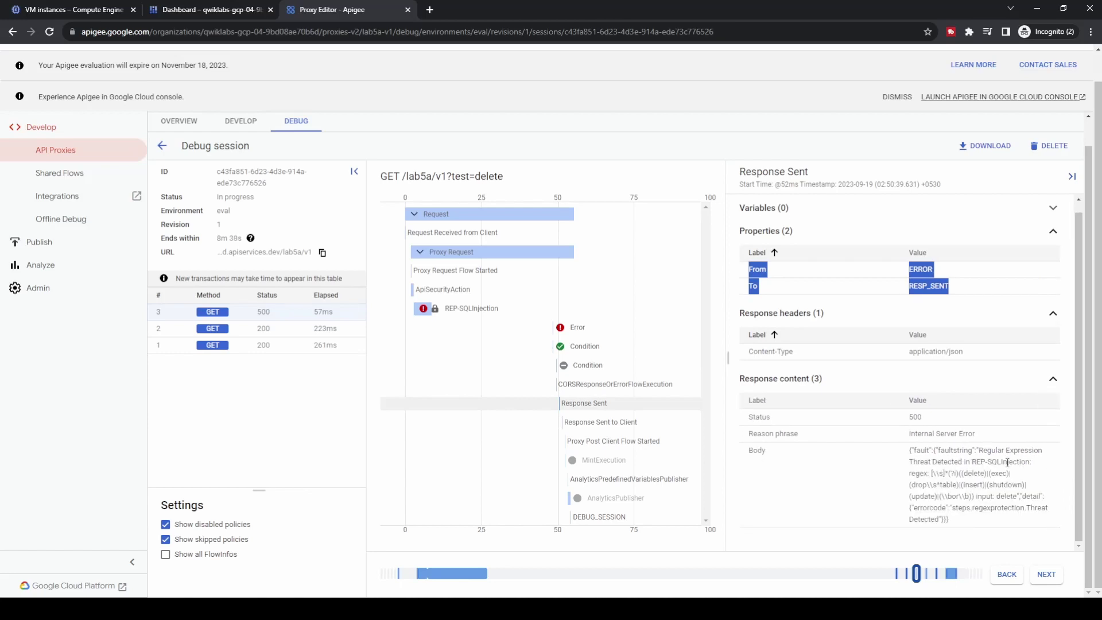
- Advance to the Response Sent to Client stage, examine its full response body, and collapse the debug session details pane
{"action": "left_click", "coordinate": [1047, 578]}
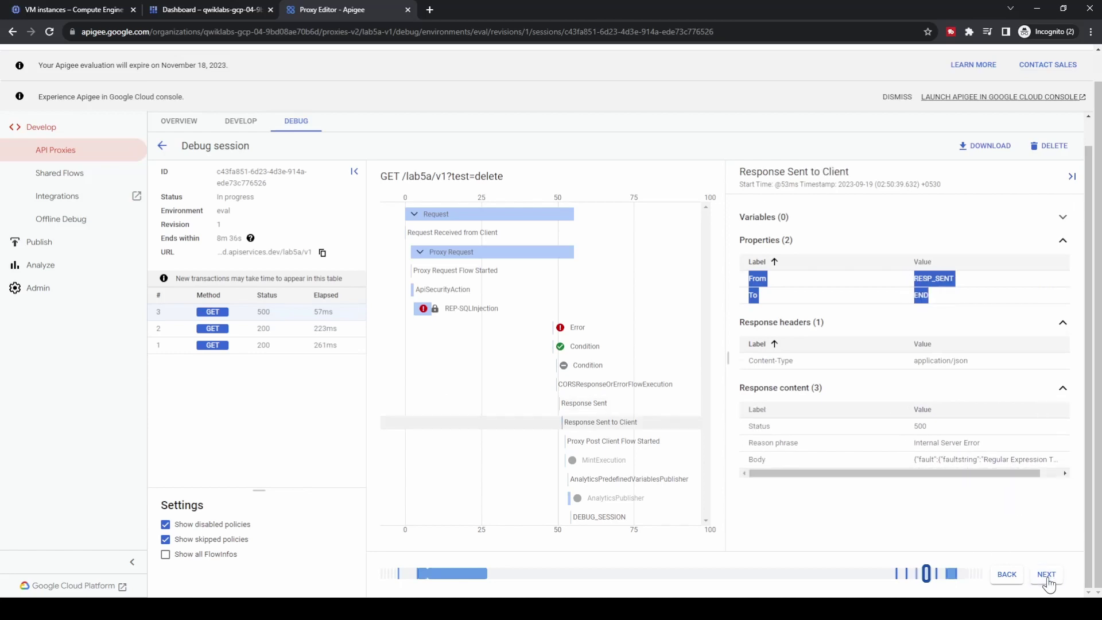
{"action": "scroll", "coordinate": [1060, 467], "scroll_direction": "right", "scroll_amount": 1}
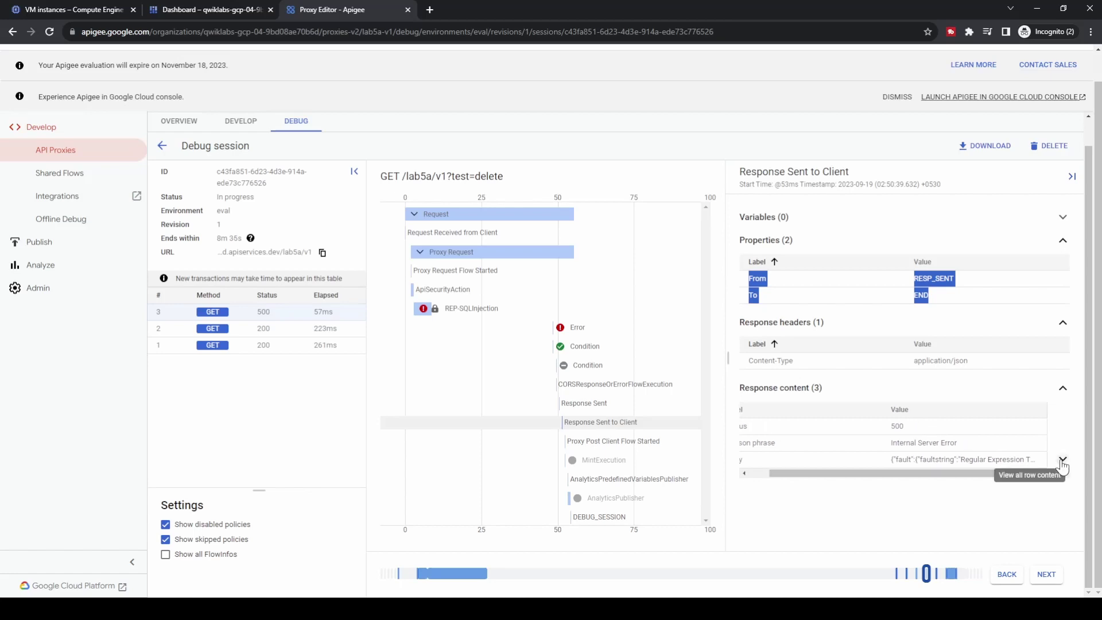
{"action": "left_click", "coordinate": [1062, 461]}
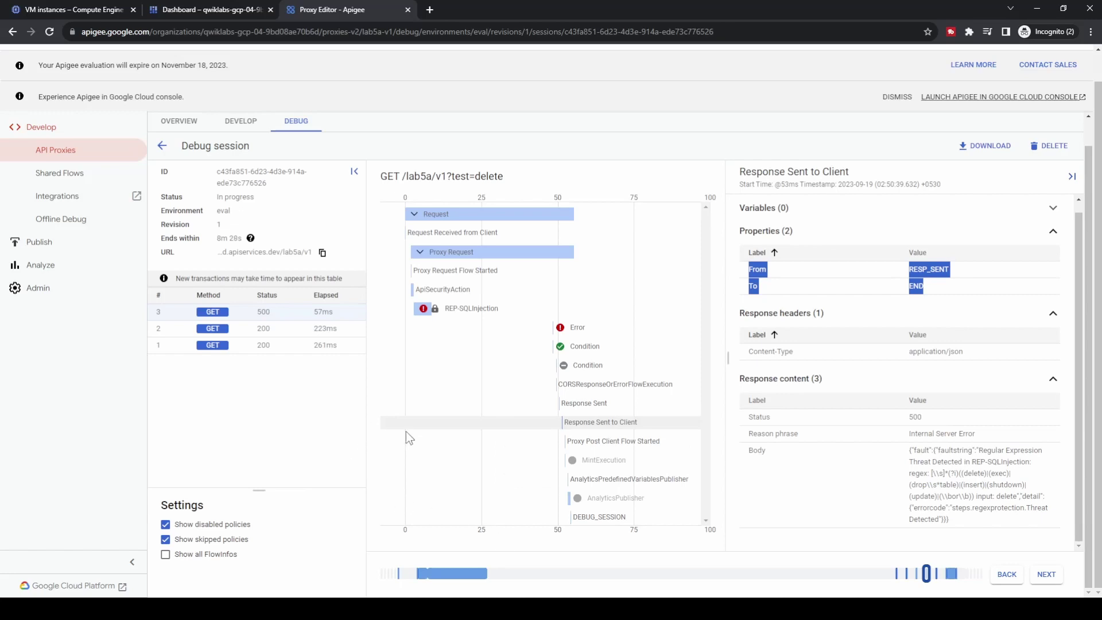
{"action": "left_click", "coordinate": [352, 173]}
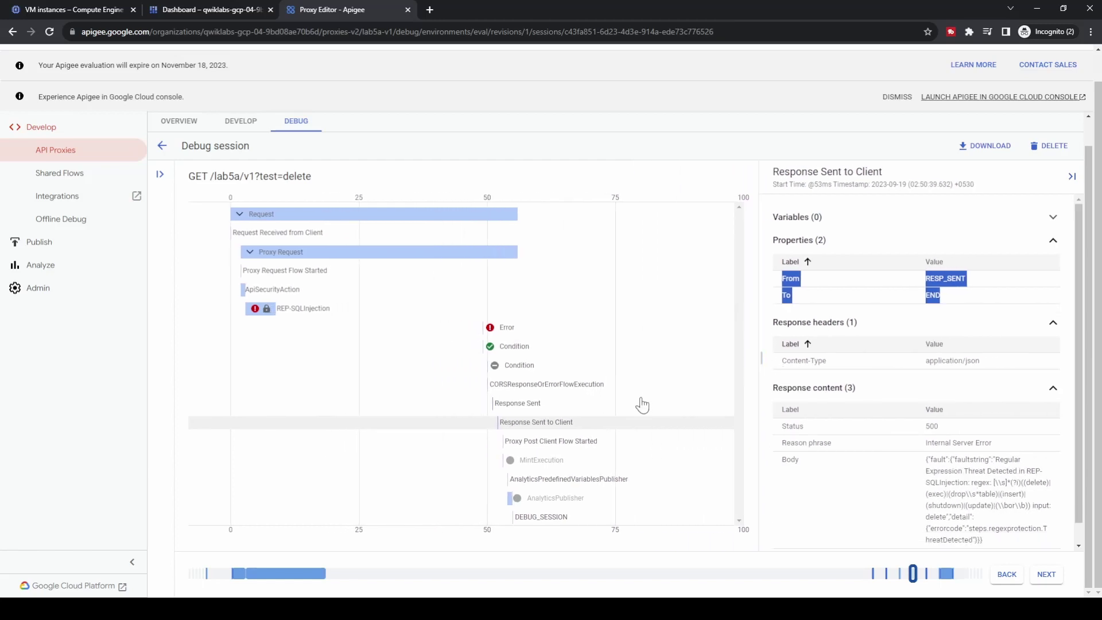
- Examine the response headers and full response body of the Proxy Post Client Flow Started stage, ending on the MintExecution stage
{"action": "left_click", "coordinate": [1045, 575]}
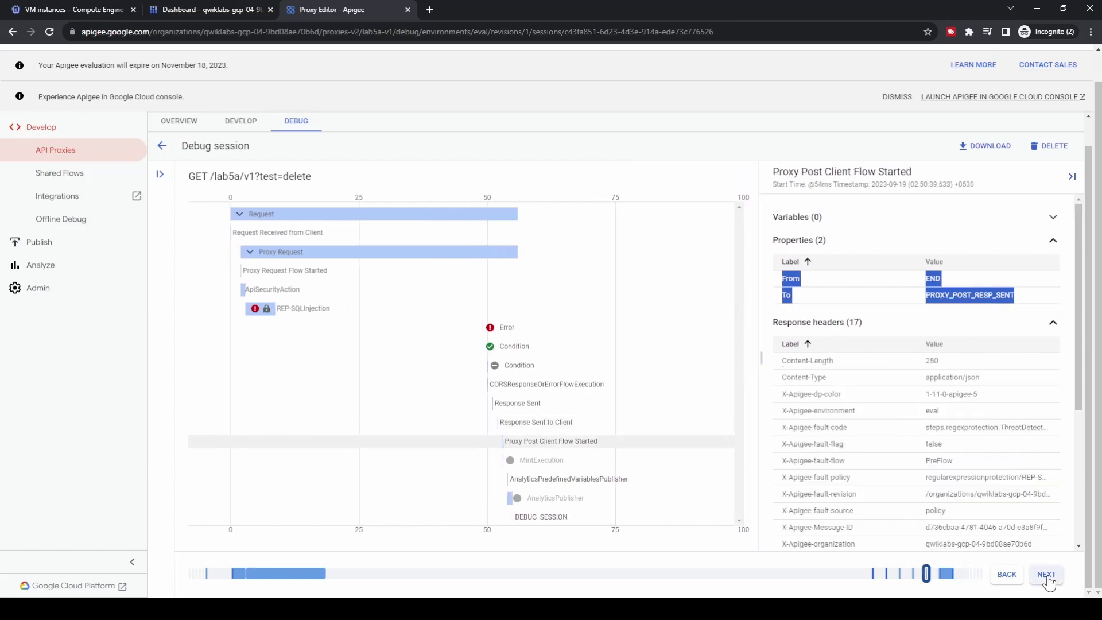
{"action": "scroll", "coordinate": [999, 485], "scroll_direction": "down", "scroll_amount": 5}
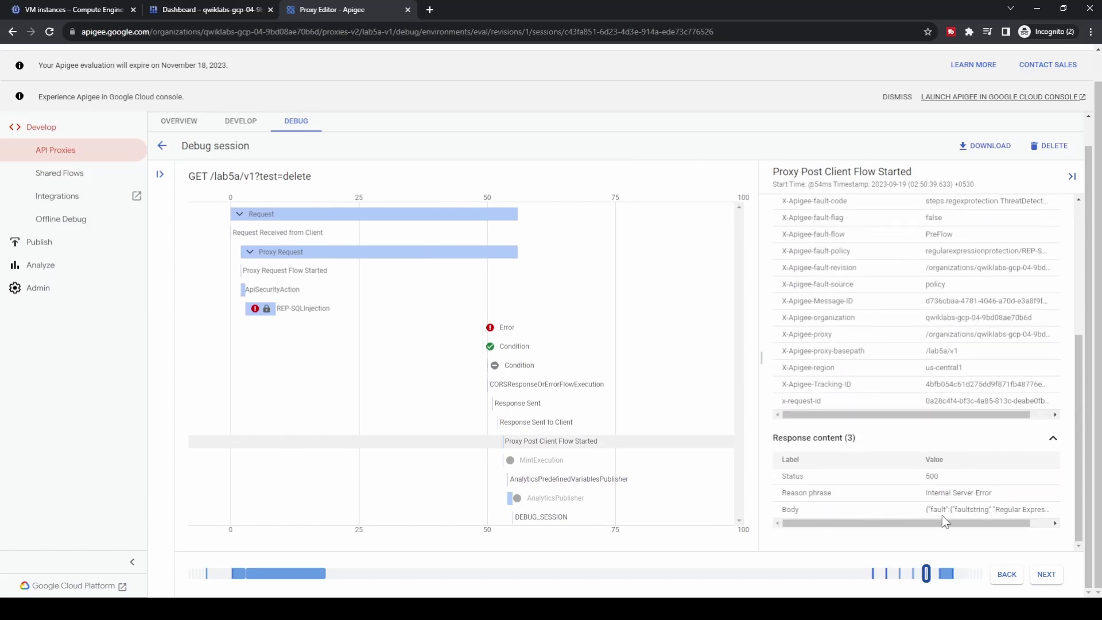
{"action": "left_click", "coordinate": [1046, 523]}
{"action": "left_click", "coordinate": [1051, 510]}
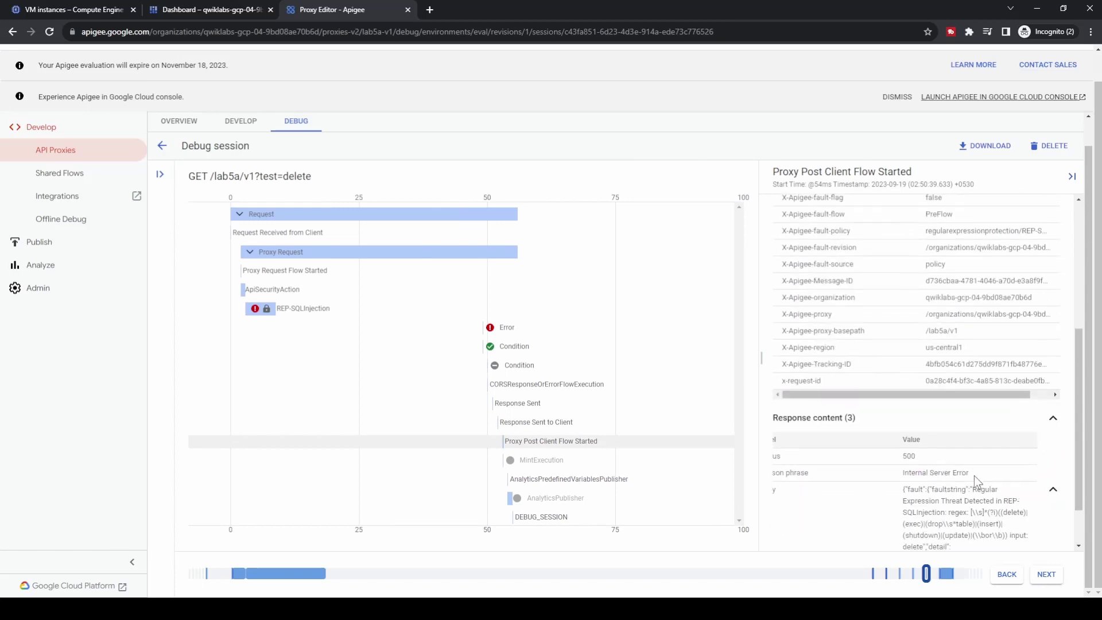
{"action": "left_click_drag", "start_coordinate": [911, 436], "coordinate": [981, 508]}
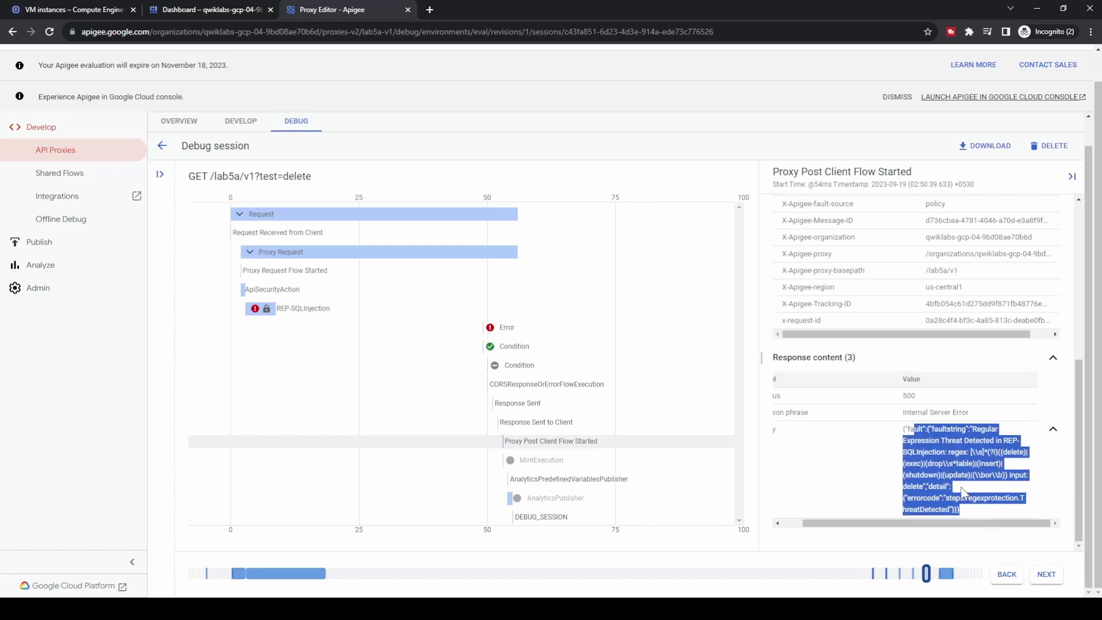
{"action": "left_click", "coordinate": [1015, 540]}
{"action": "left_click", "coordinate": [1046, 575]}
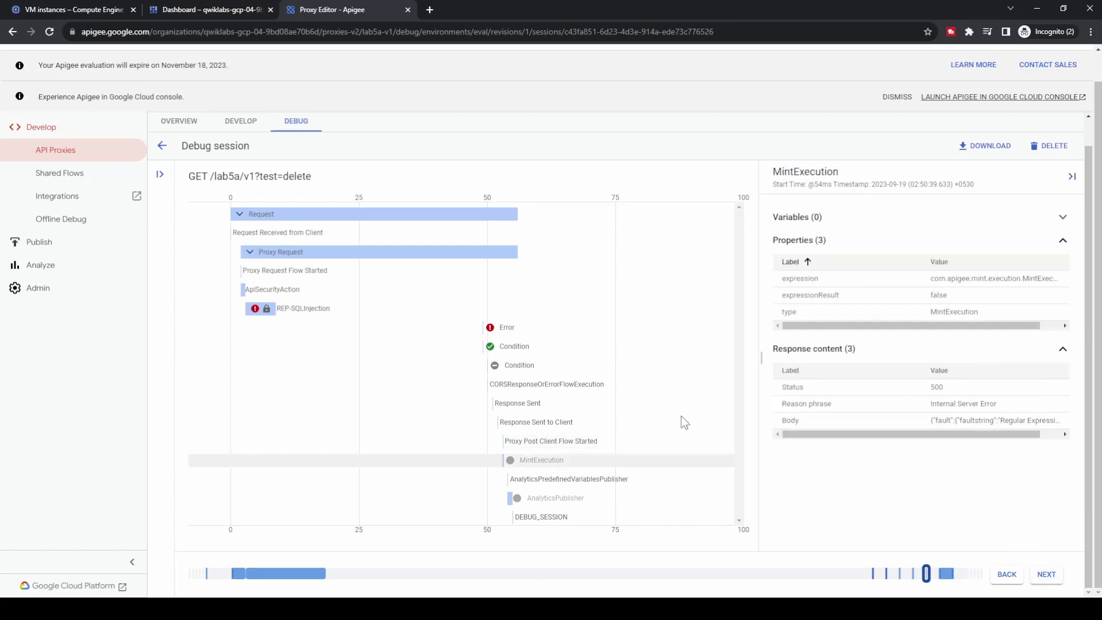